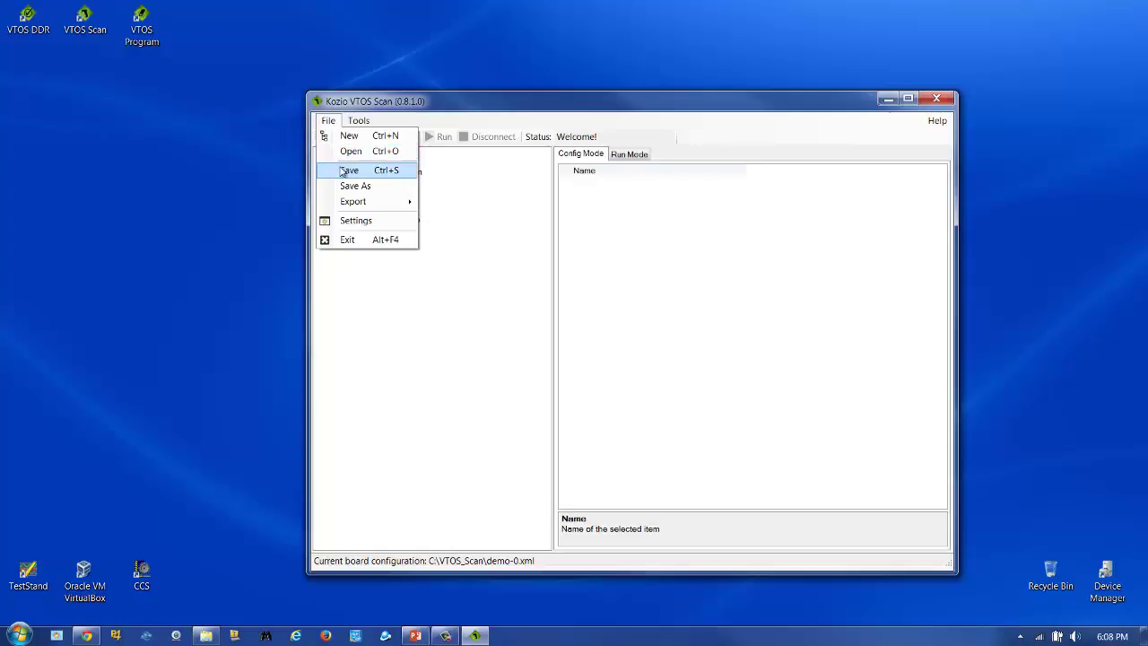
Step: Review the vAccess INI file, fixture number and run log settings without changing them, and look over the tool commands
mouse_move(343, 205)
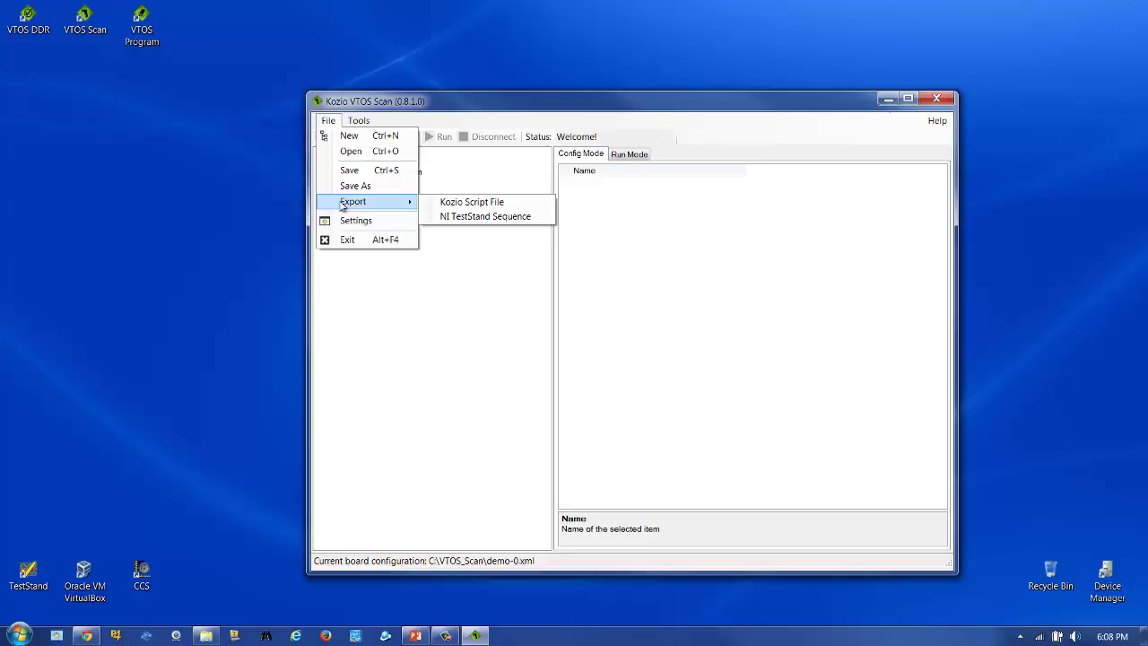
click(367, 221)
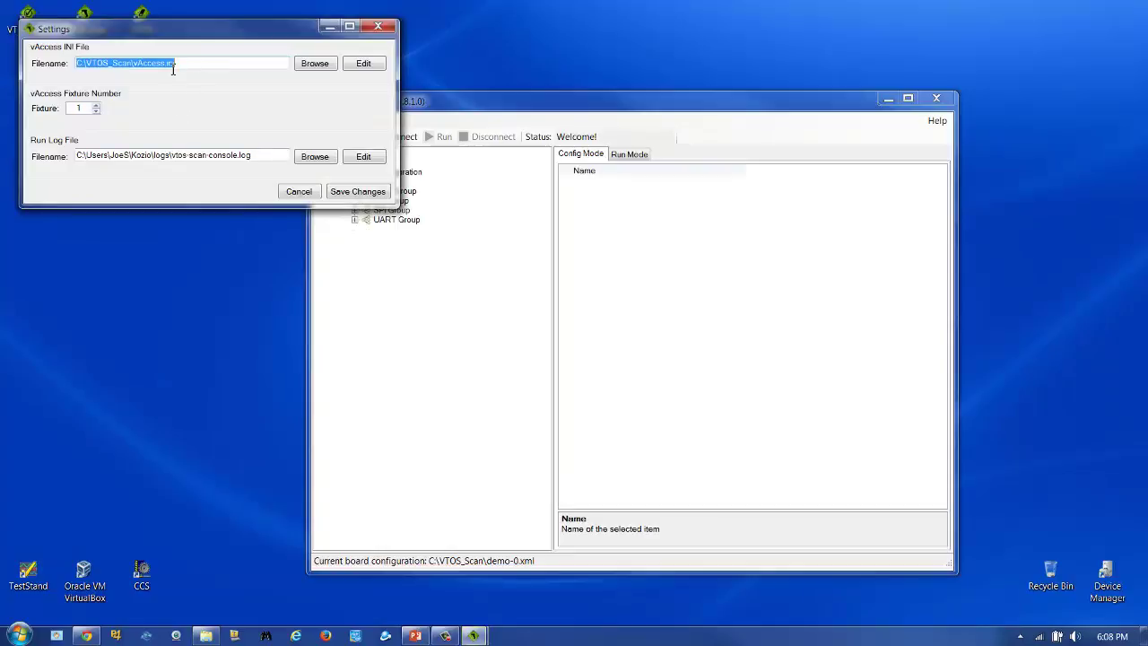
click(300, 193)
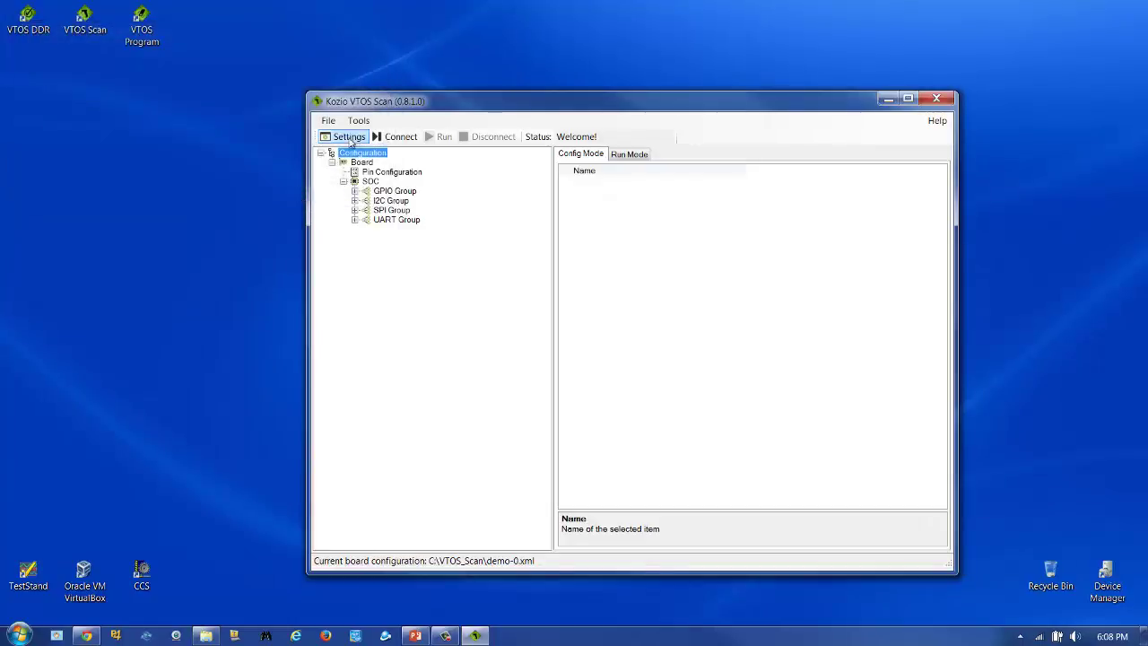
click(359, 121)
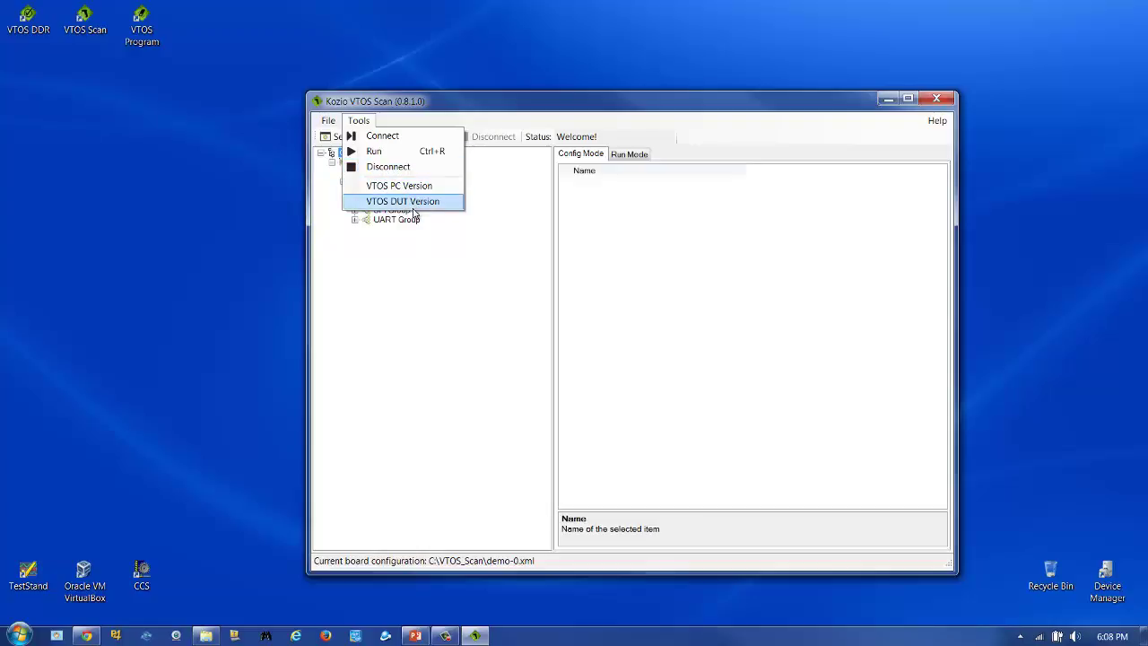
click(417, 106)
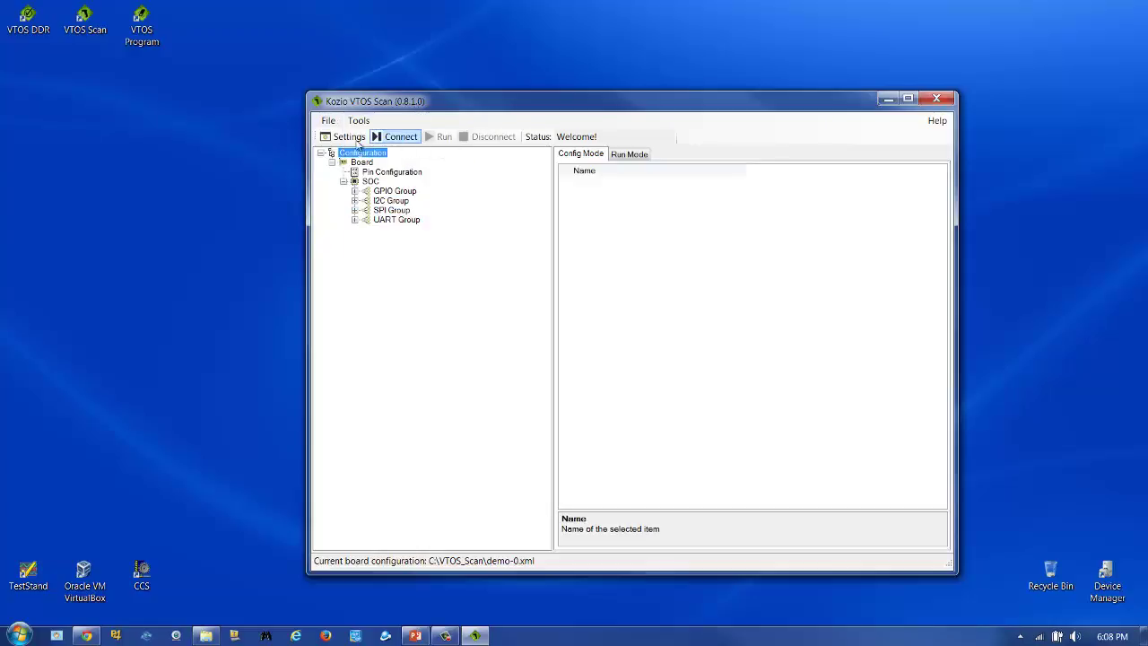
Step: Create a new board configuration based on the Sitara AM3358 SoC
click(329, 121)
click(343, 137)
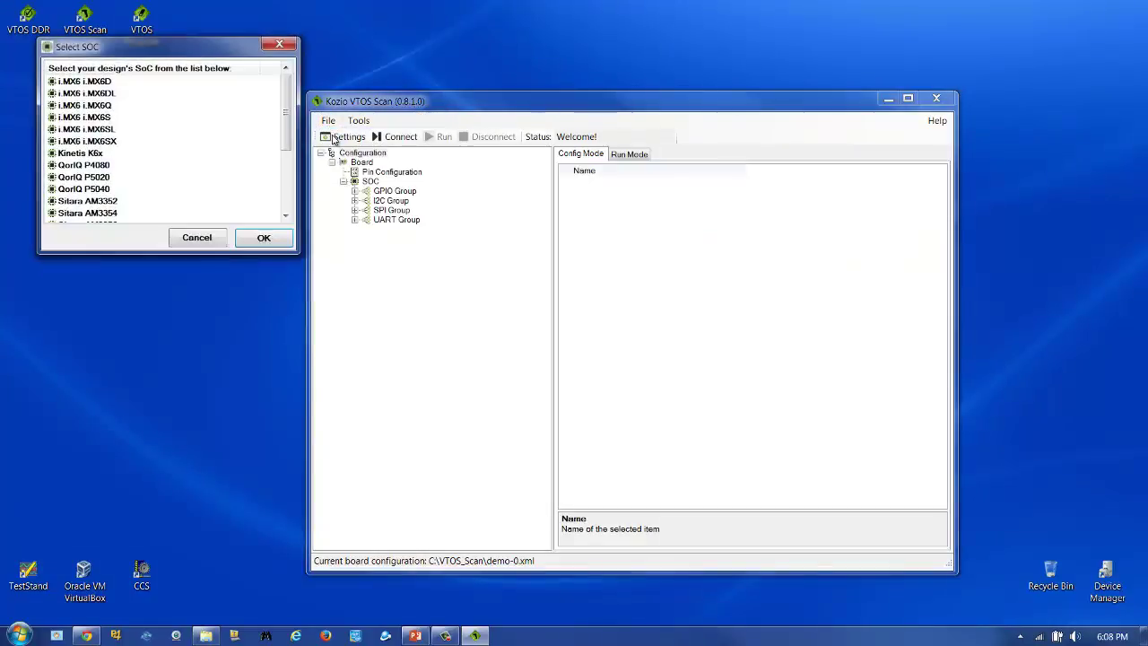
scroll(281, 171, down, 1)
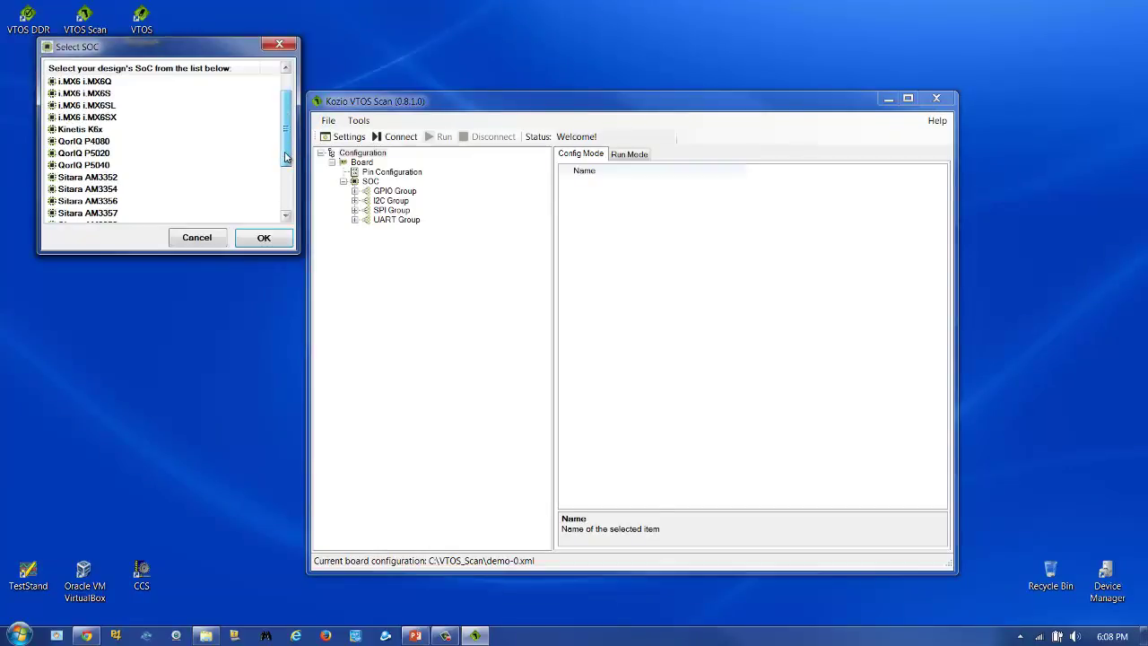
click(286, 216)
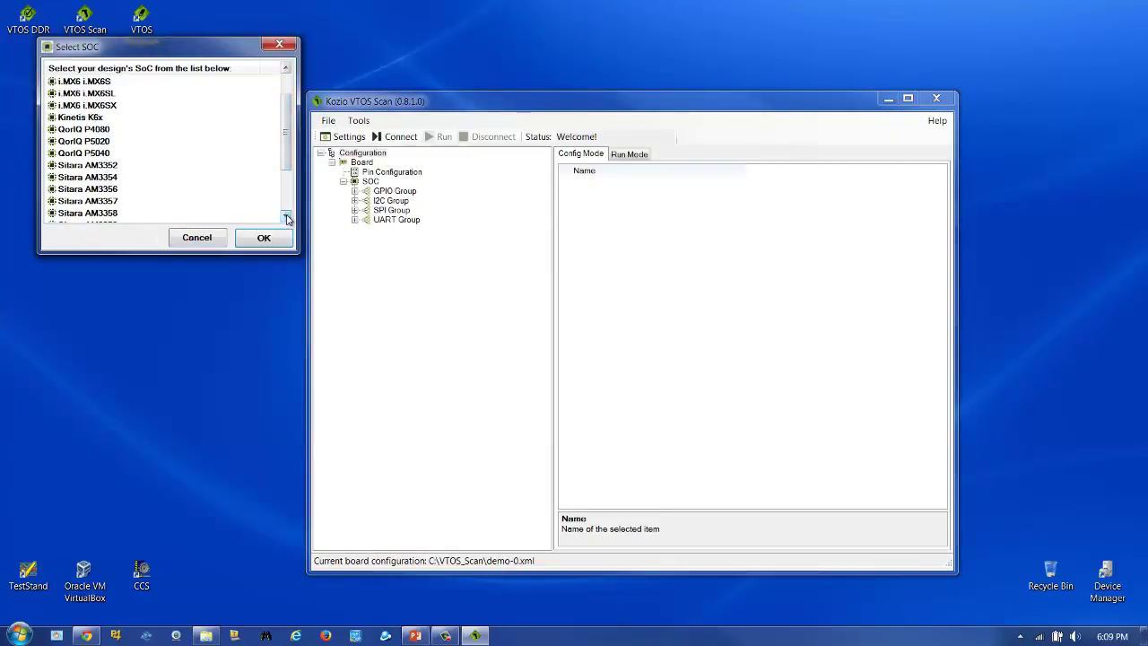
click(111, 215)
double_click(111, 215)
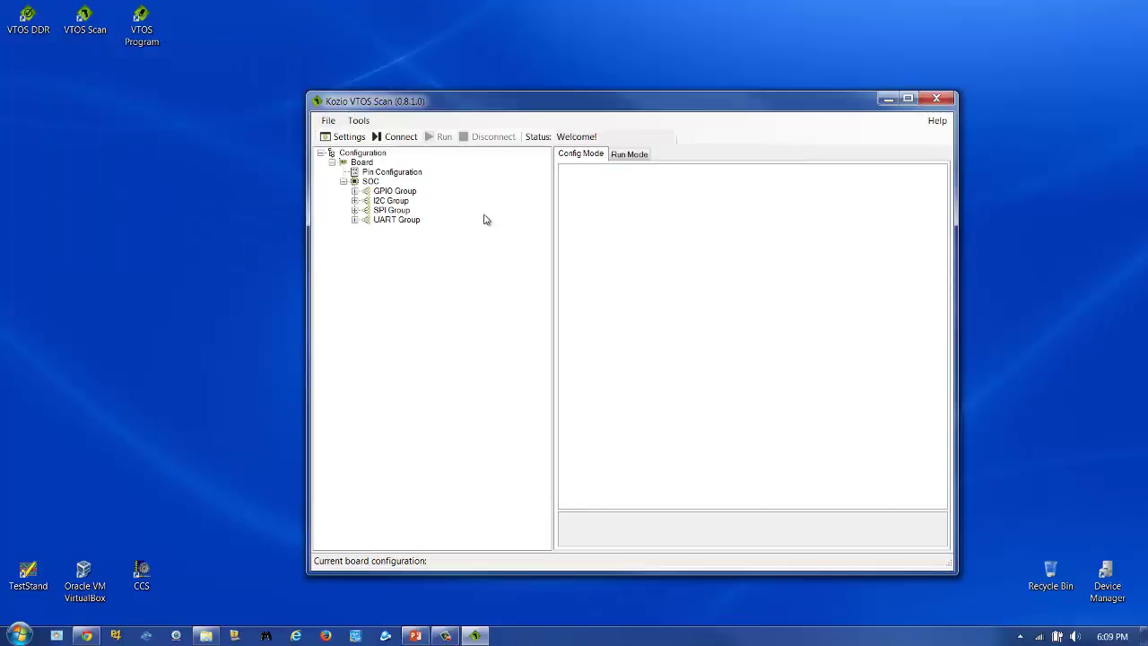
Step: Name the board BeagleBone
click(363, 162)
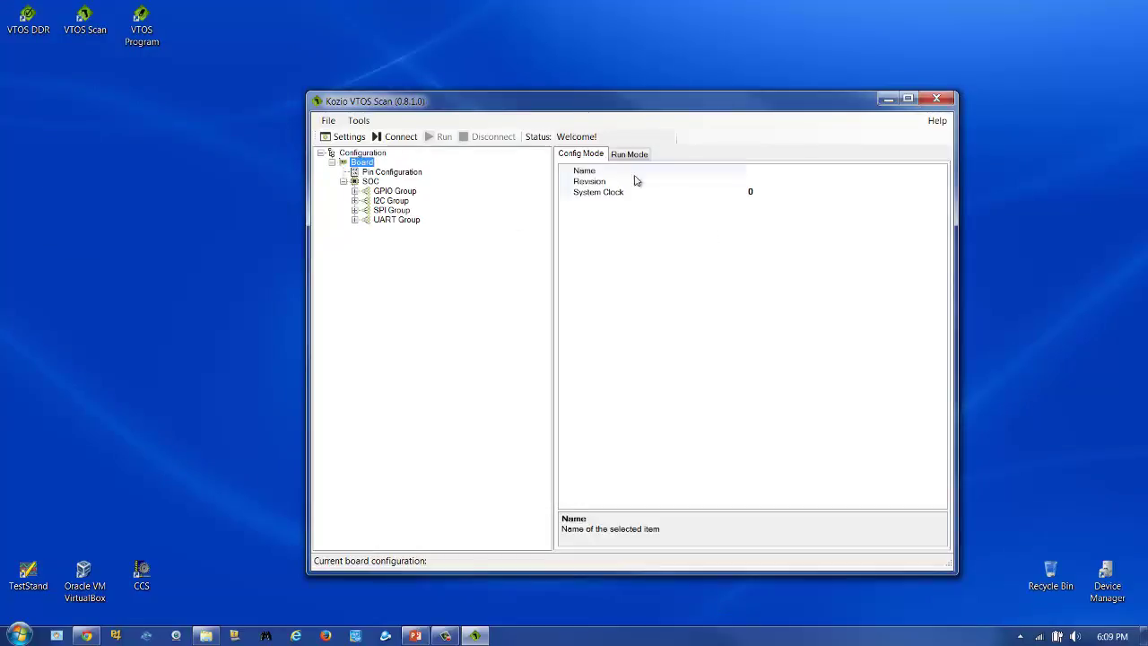
click(746, 171)
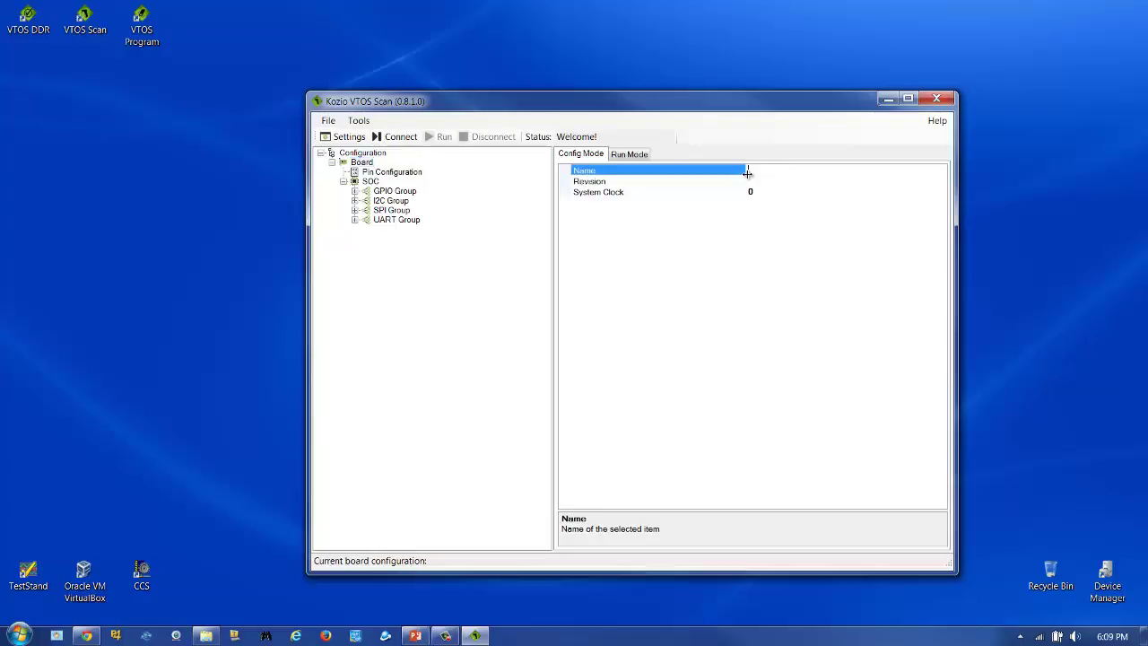
text(BeagleBone)
key(Return)
Step: Set the pin configuration's pin mux file to C:\VTOS_Scan\scan-test-am335.ksc
click(414, 172)
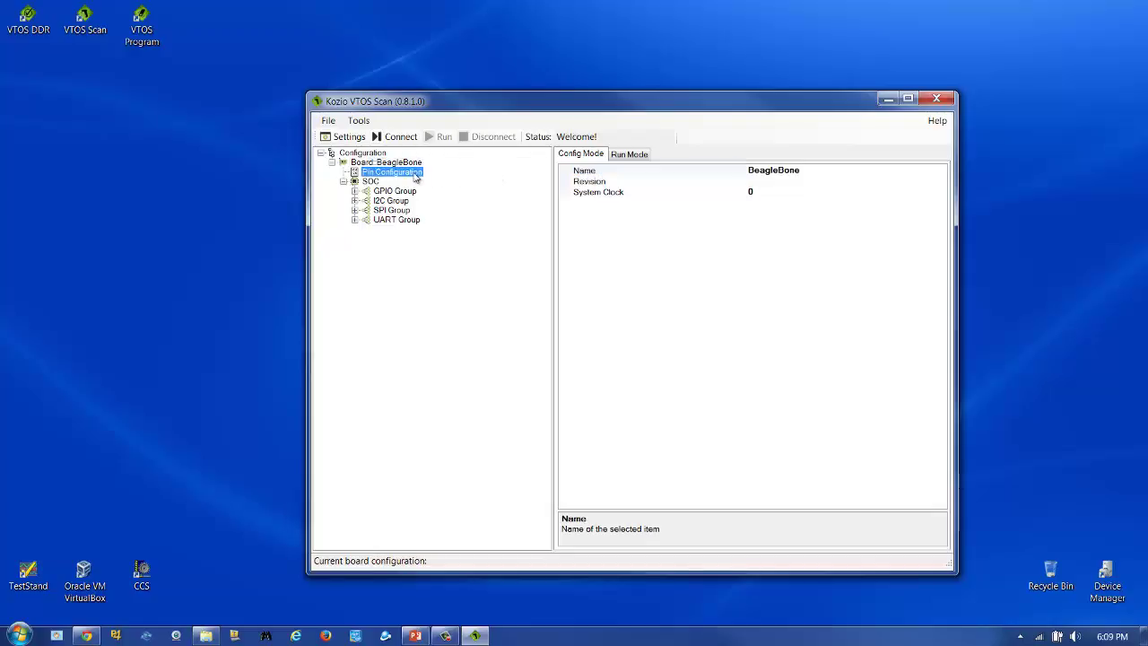
click(940, 203)
click(942, 203)
click(514, 359)
click(793, 478)
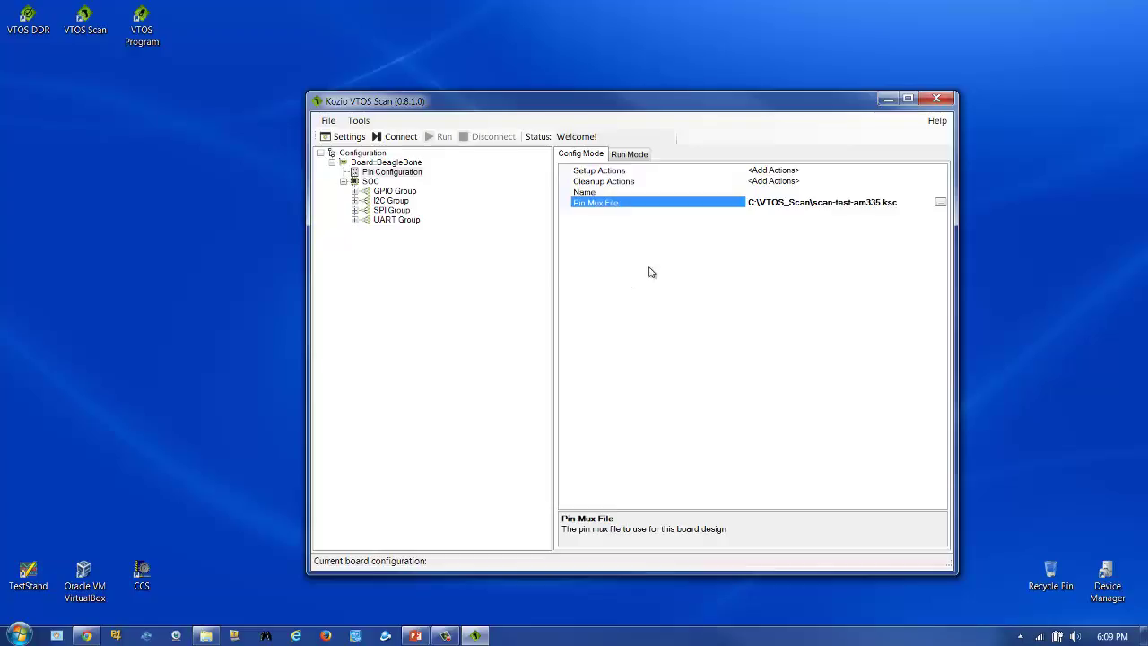
Step: Add I2C Read, I2C Write and I2C Dump to the SOC's setup actions
click(368, 183)
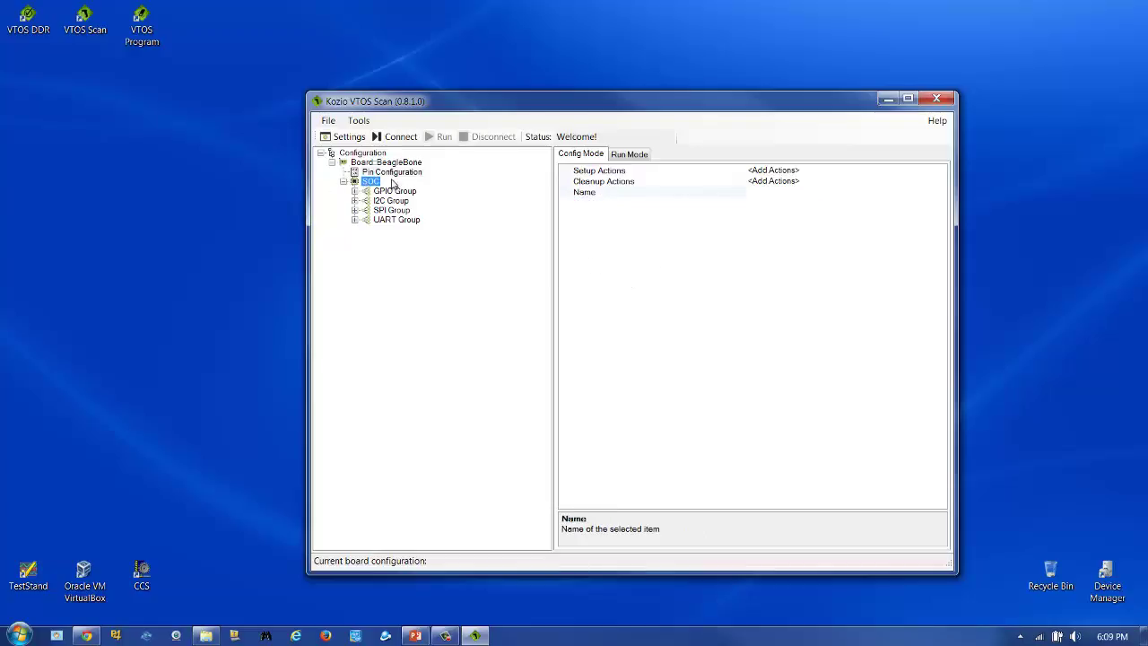
click(940, 171)
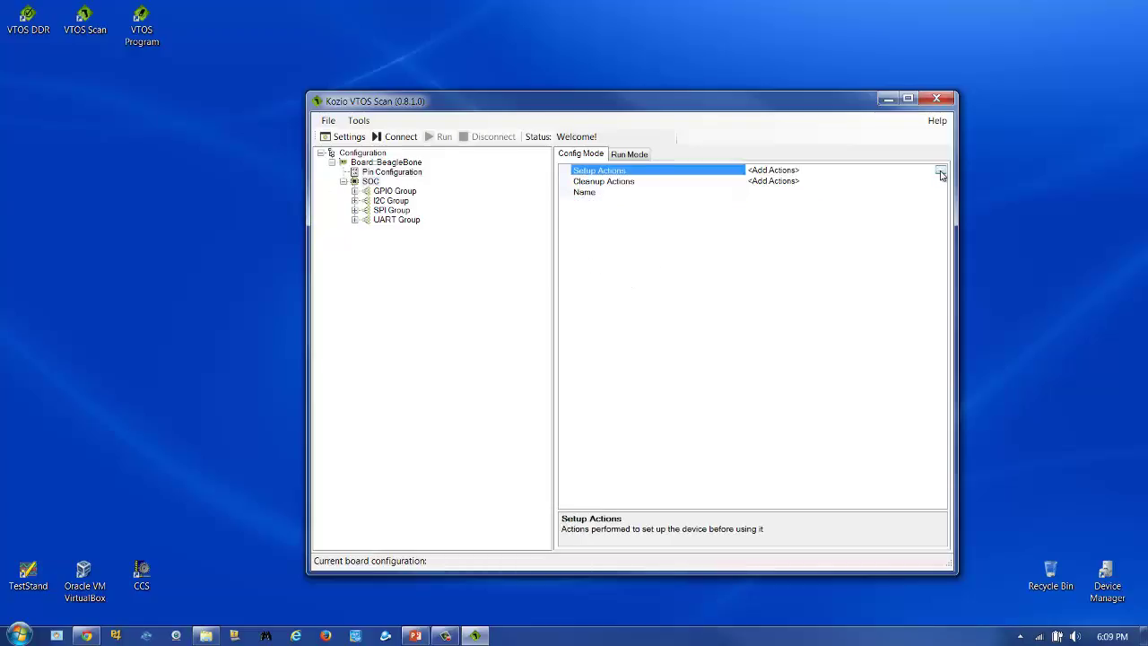
click(941, 173)
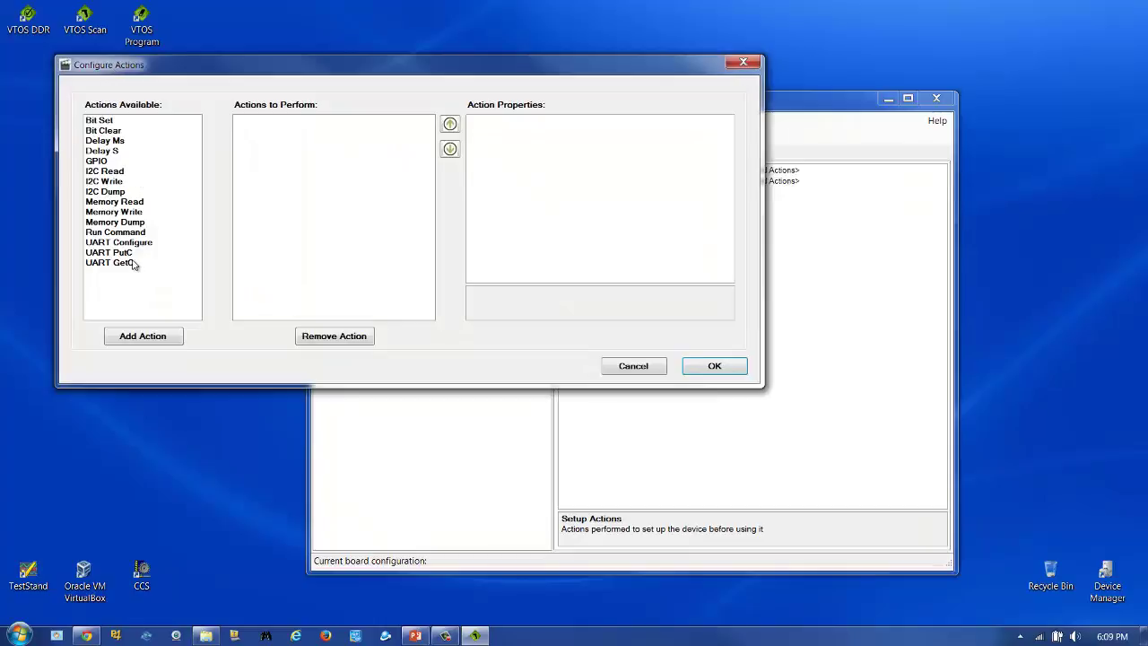
click(104, 172)
double_click(104, 174)
double_click(104, 182)
double_click(105, 193)
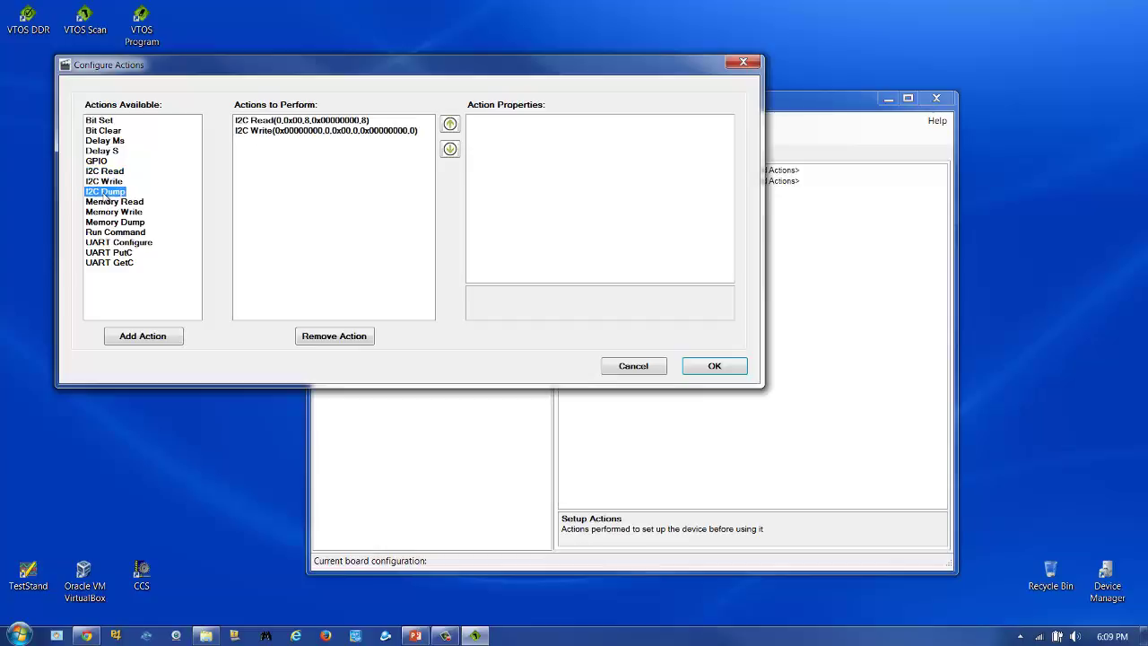
Step: Inspect the properties of the I2C Read and I2C Write actions, and move I2C Write above I2C Read
click(269, 123)
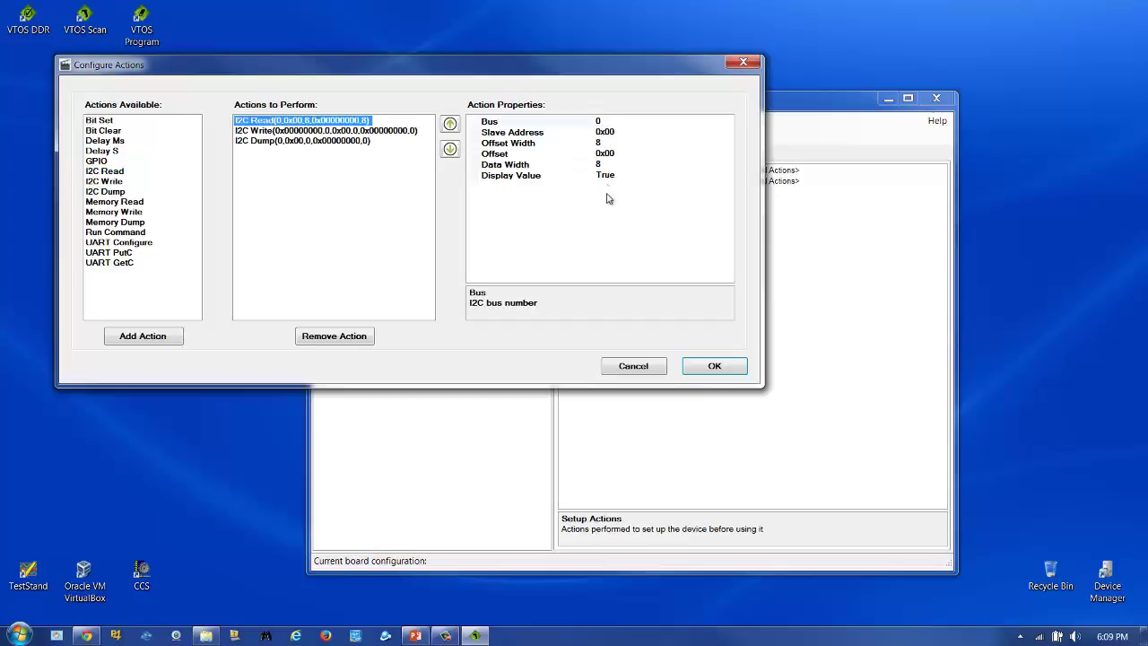
click(270, 132)
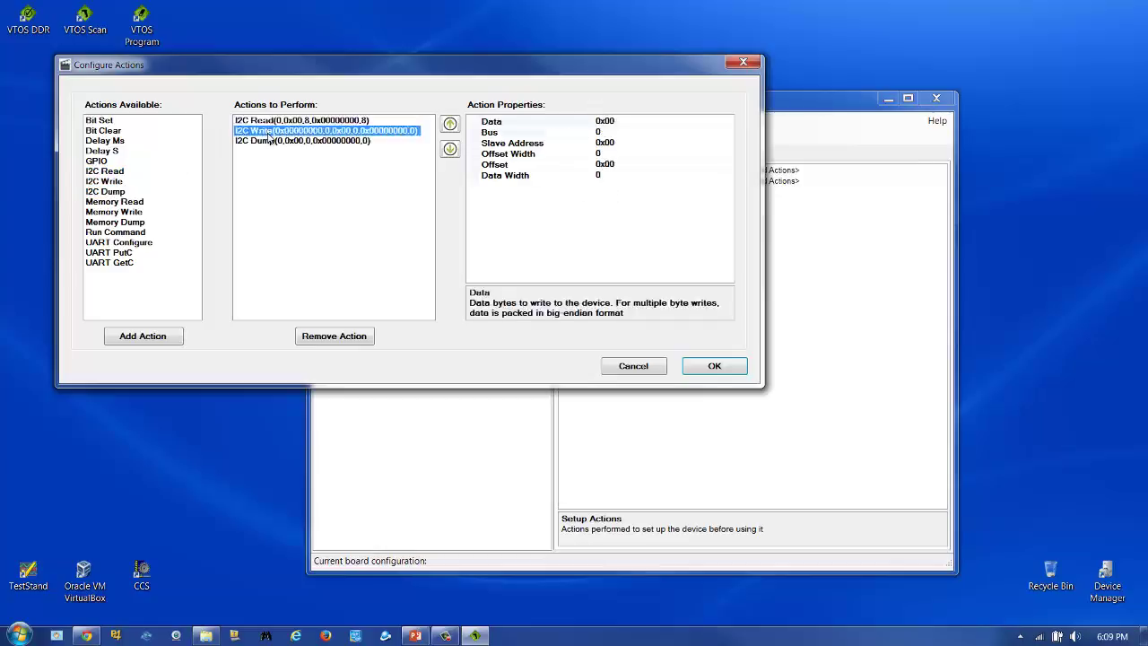
click(450, 149)
click(452, 126)
click(451, 126)
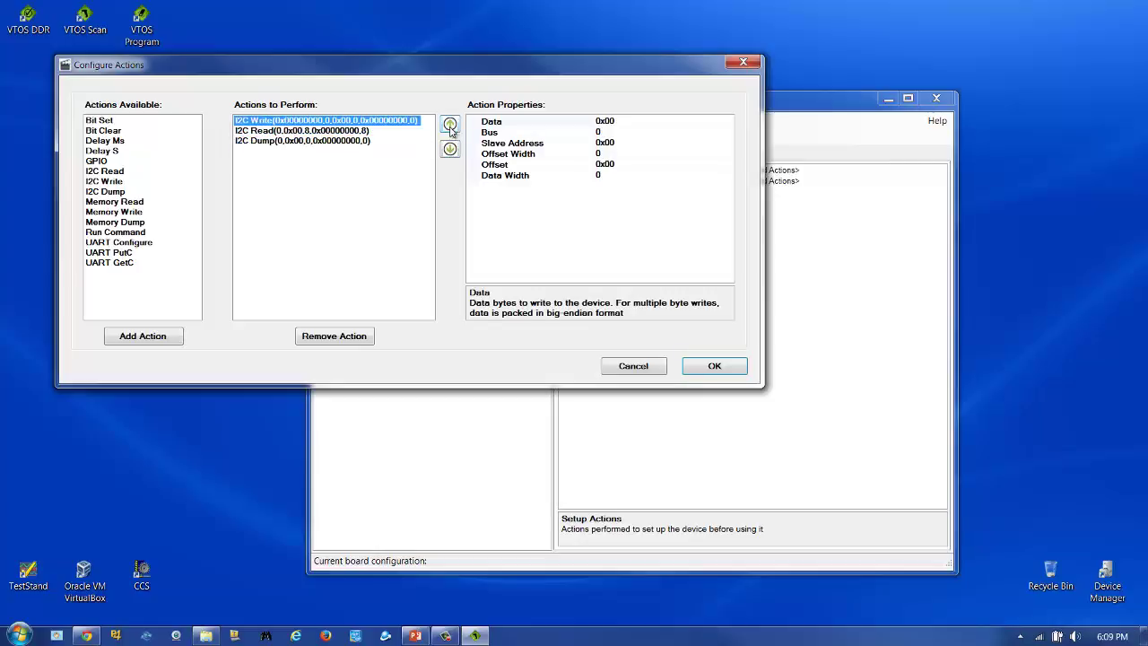
Step: Remove the I2C Write action, and discard all changes to the SOC's setup actions
click(325, 335)
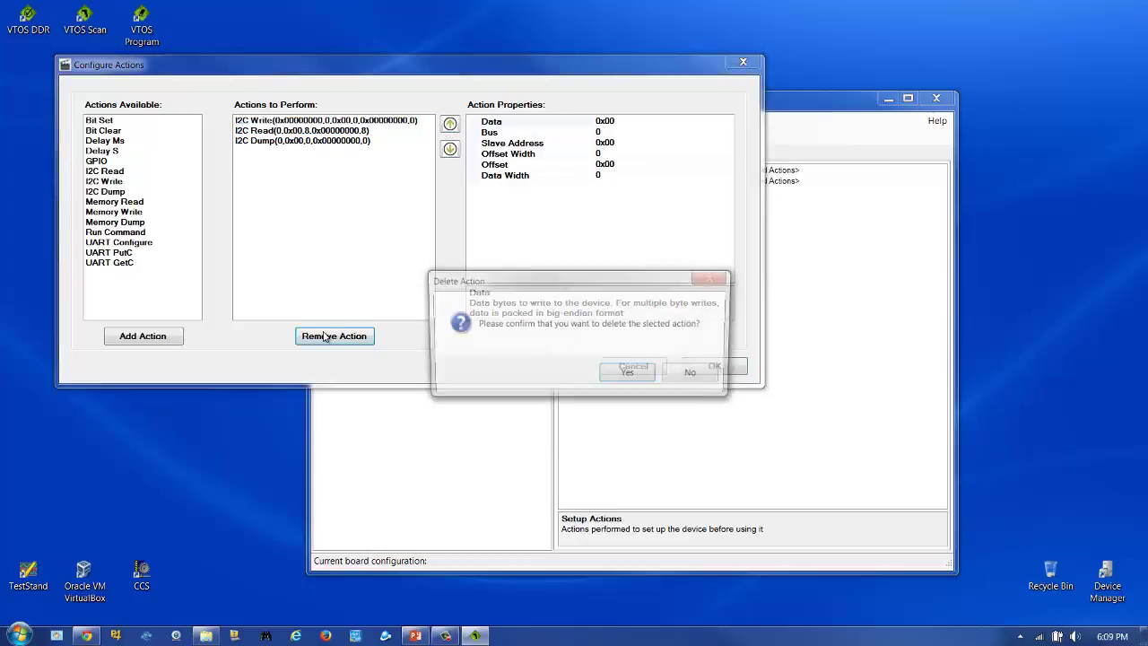
click(620, 375)
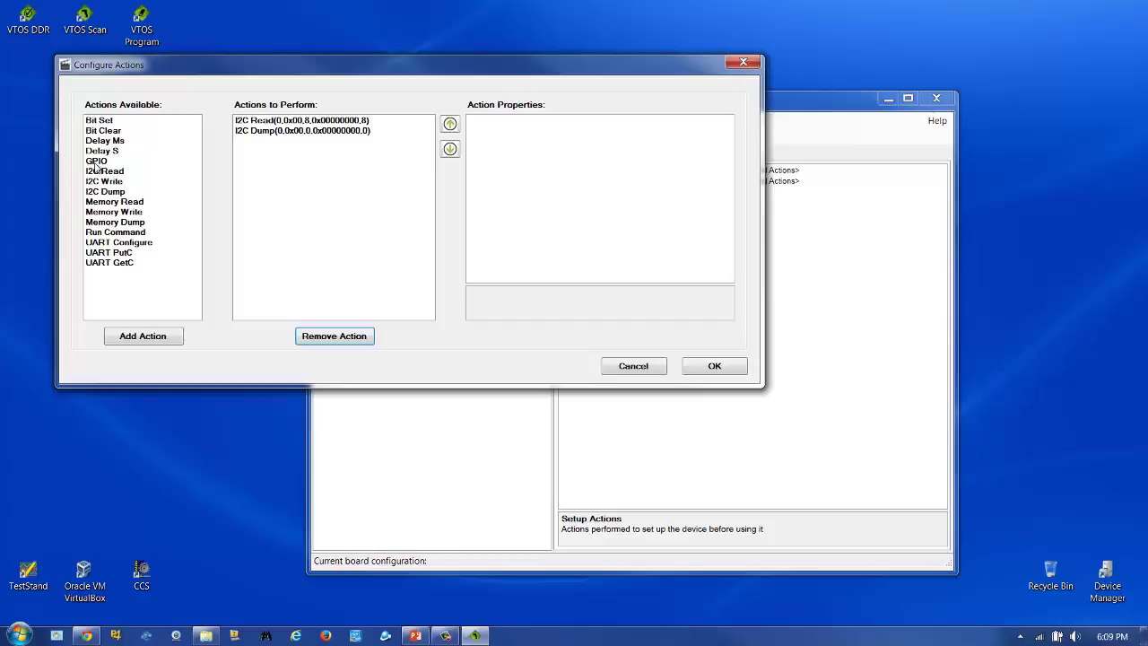
click(131, 235)
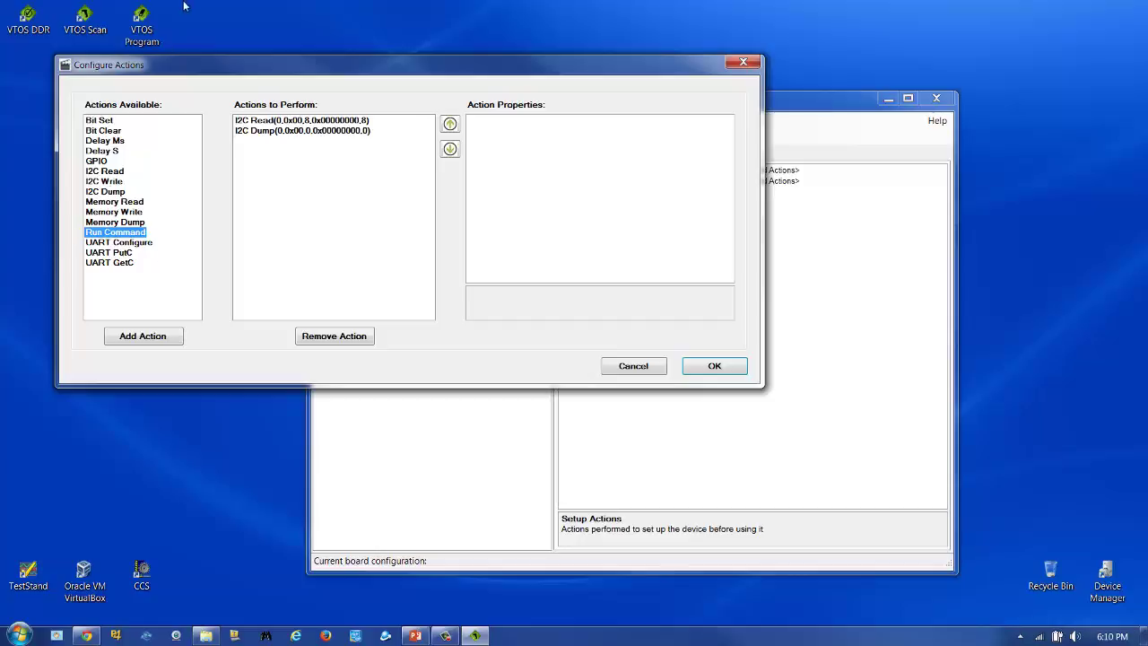
drag(193, 71, 194, 77)
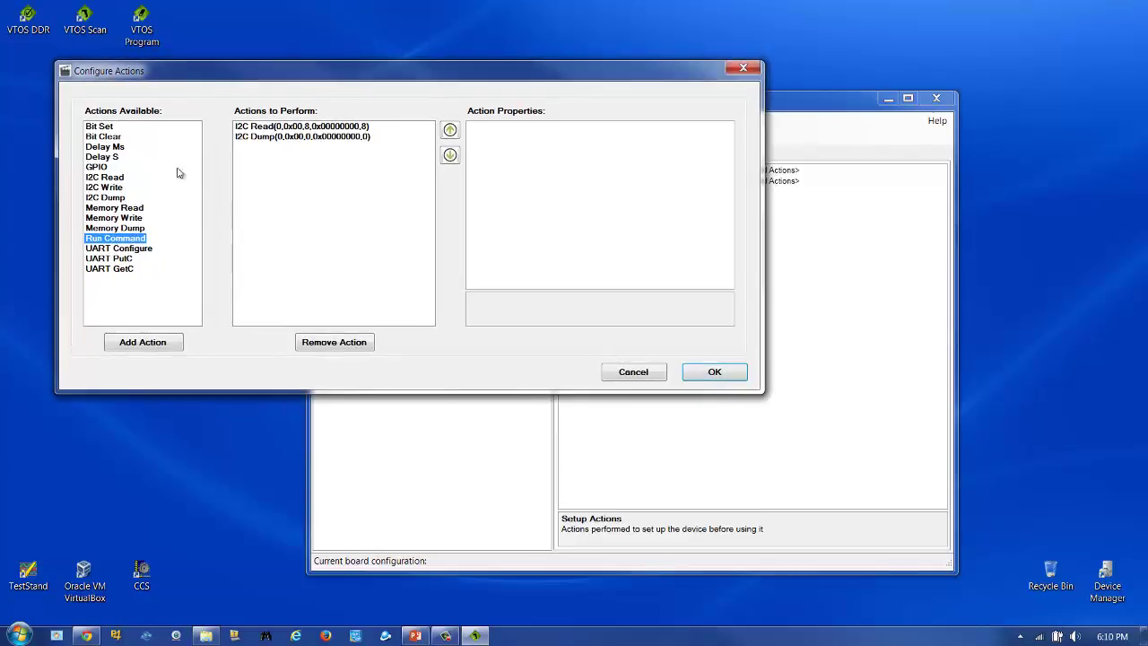
click(635, 372)
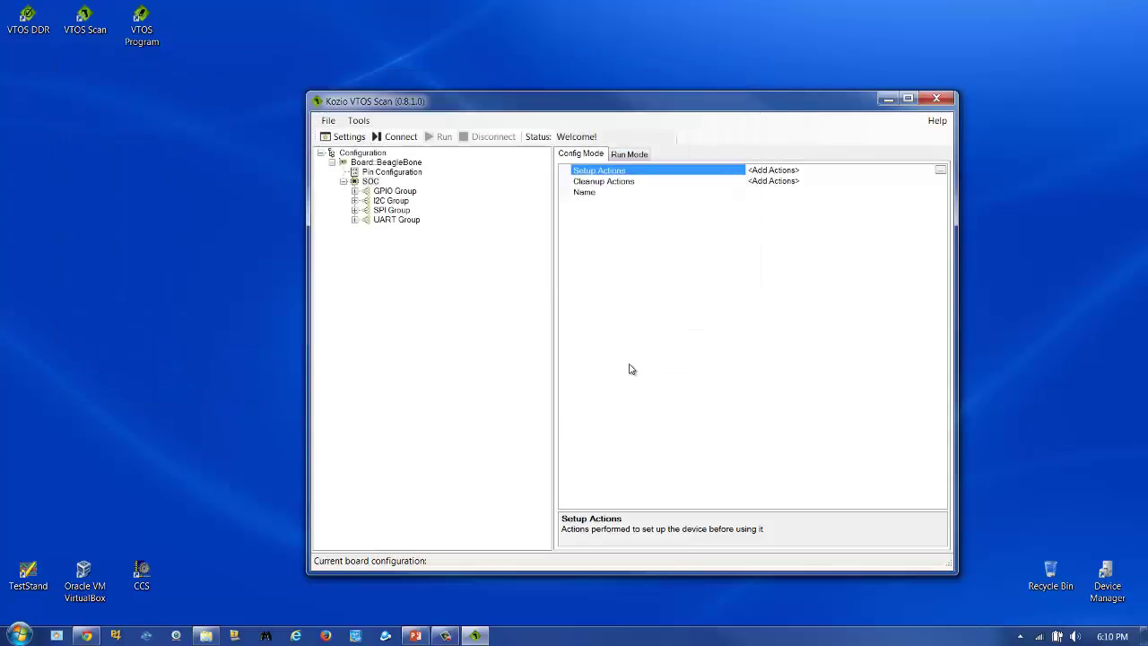
Step: Add a loopback test and a read test to GPIO1 in the GPIO group, and display the loopback test's properties
click(355, 191)
click(356, 192)
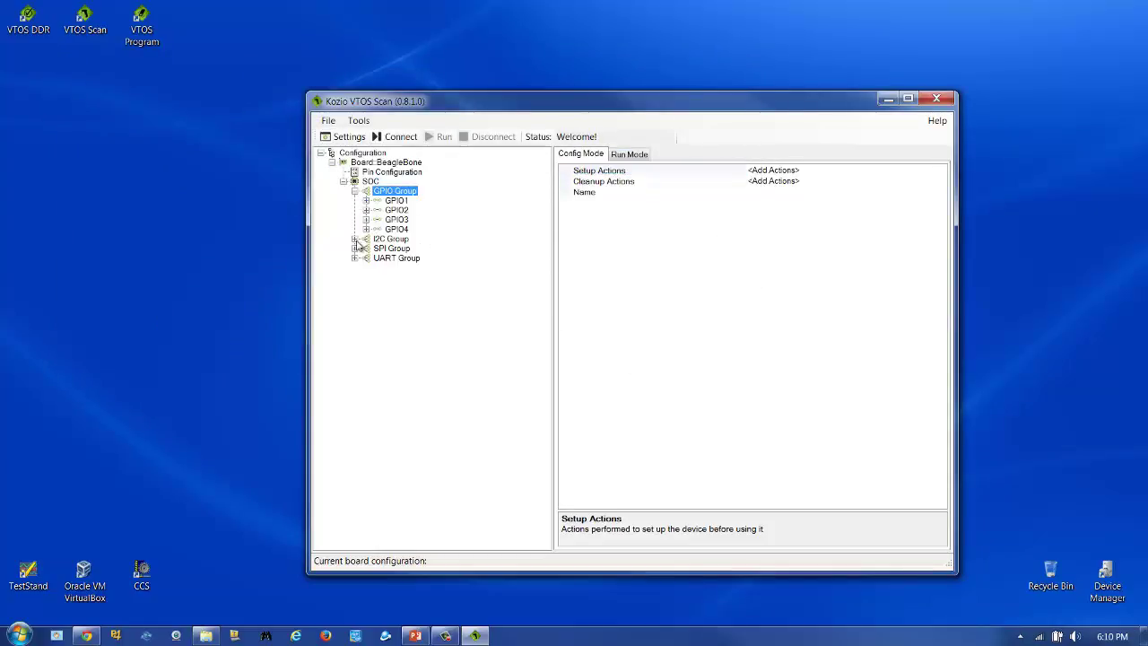
click(366, 201)
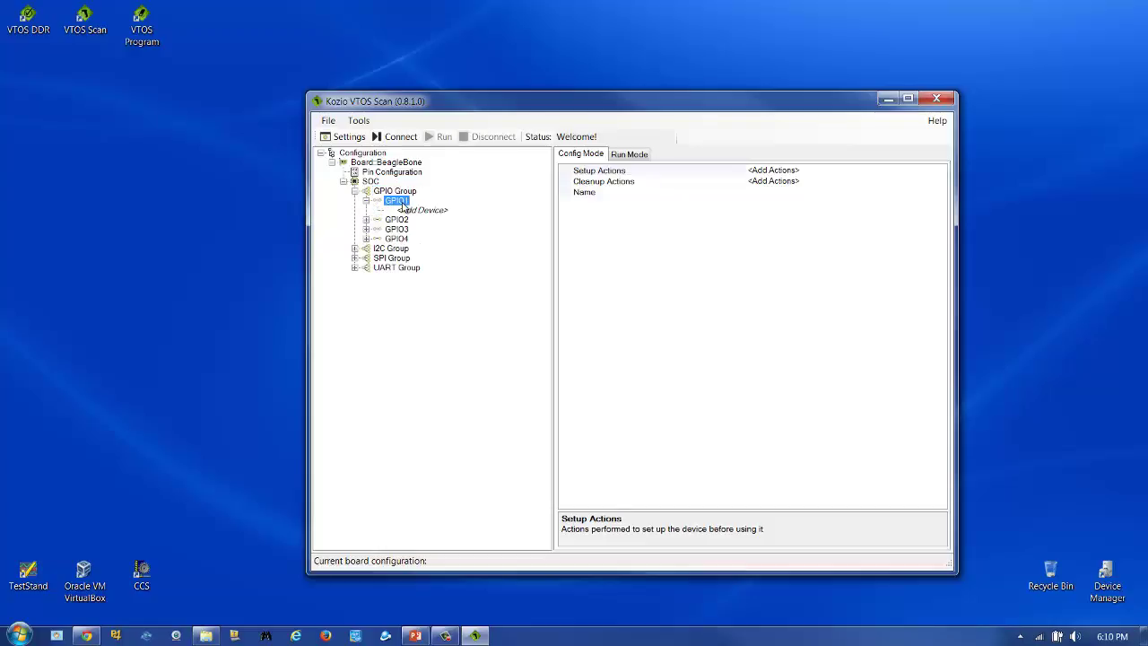
right_click(402, 205)
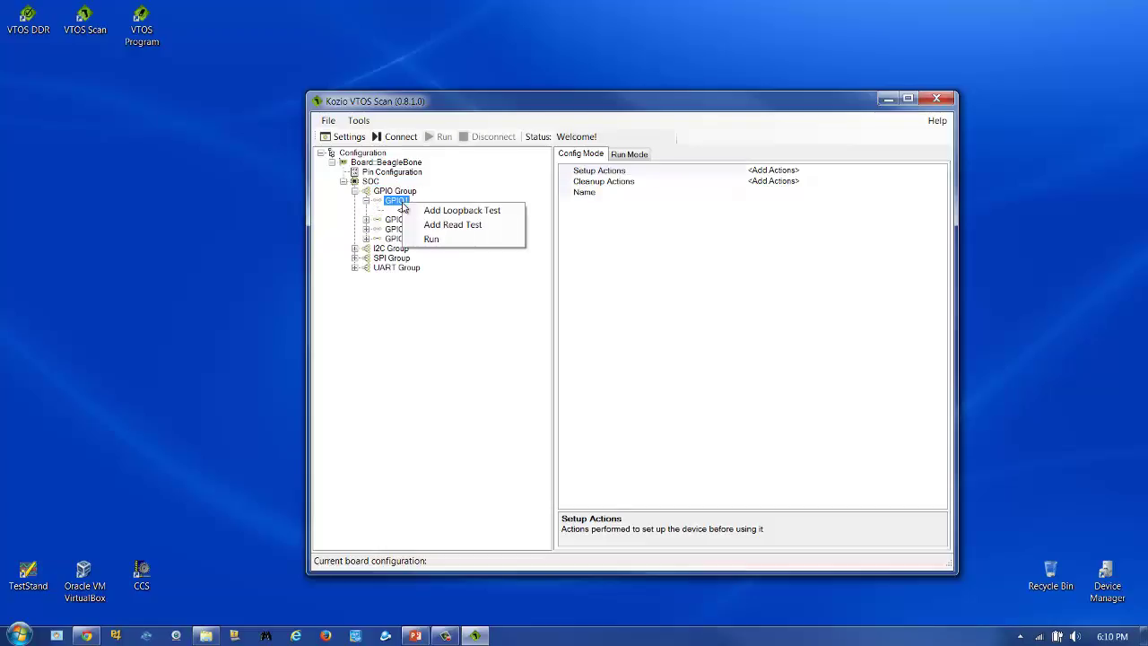
click(476, 215)
click(399, 202)
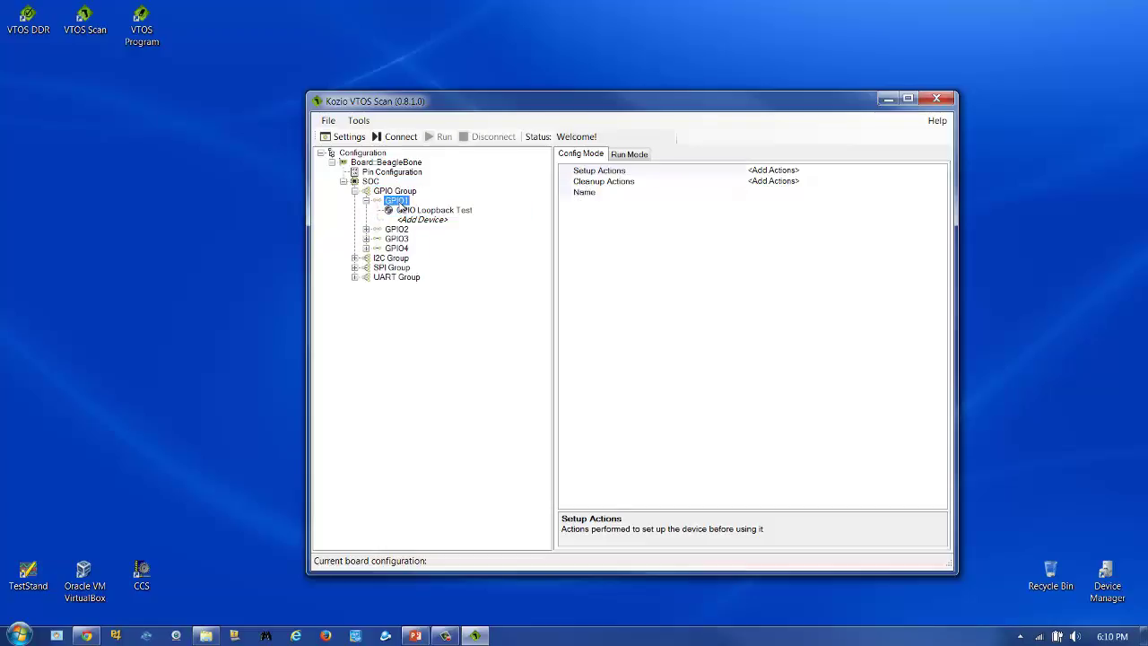
right_click(400, 204)
click(423, 224)
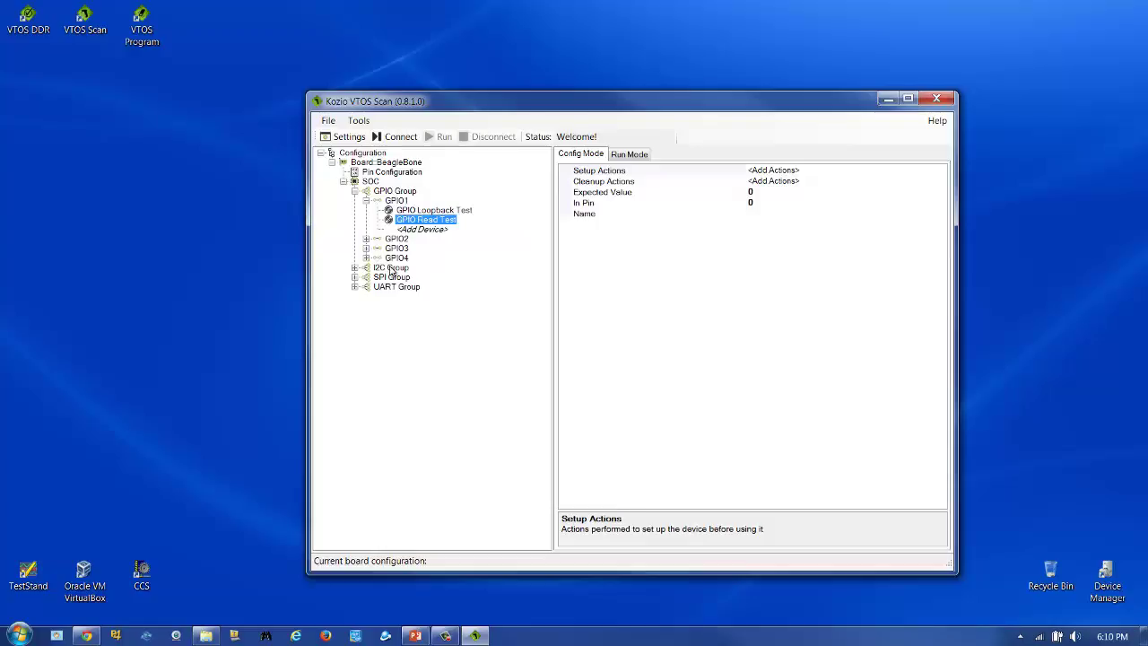
click(438, 211)
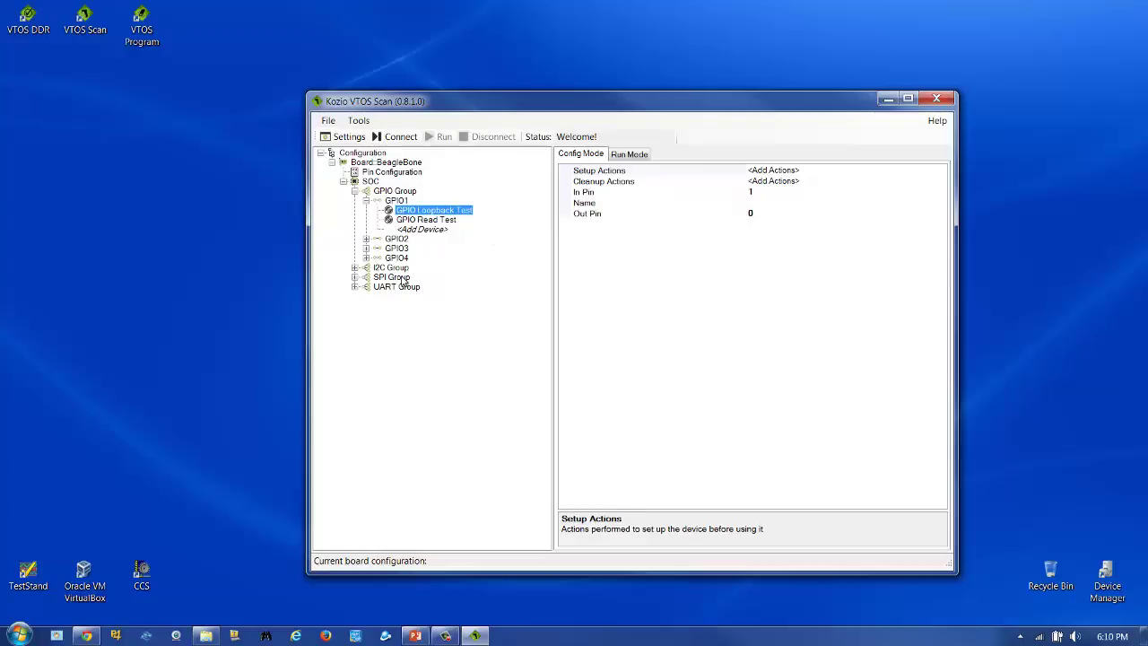
Step: Expand the I2C Group and its I2C0 bus, and connect to the BeagleBone board
click(356, 268)
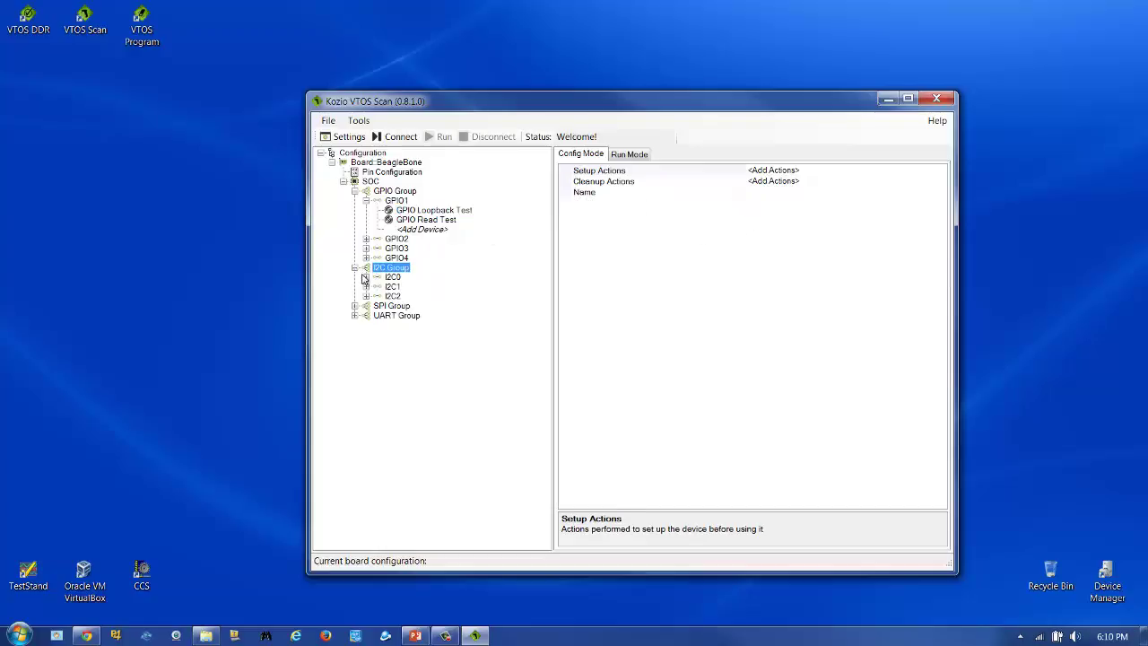
click(367, 277)
click(366, 278)
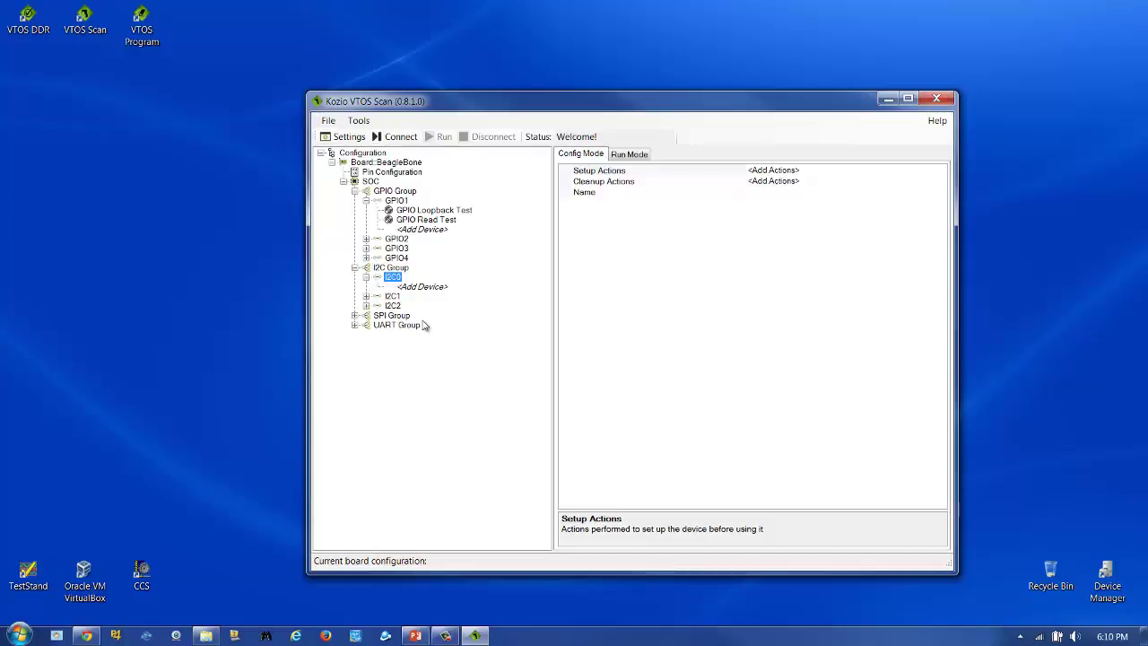
click(401, 136)
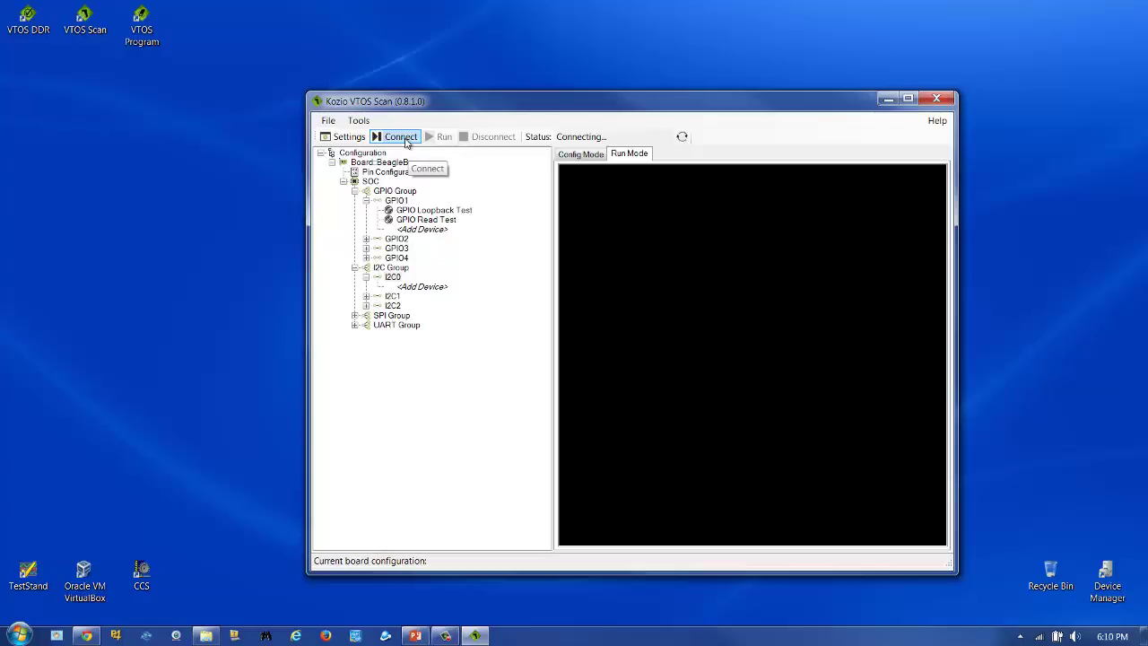
Step: Scan the I2C0 bus for devices, and run scans on I2C0 and I2C2 that add the found devices to the configuration
right_click(393, 279)
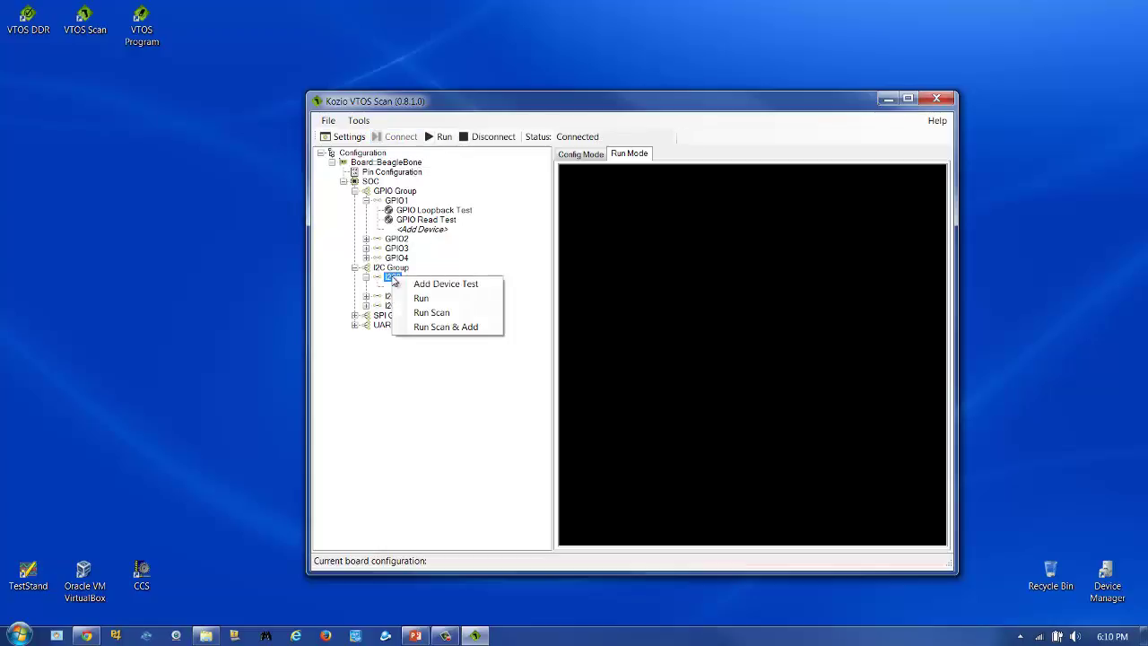
click(437, 319)
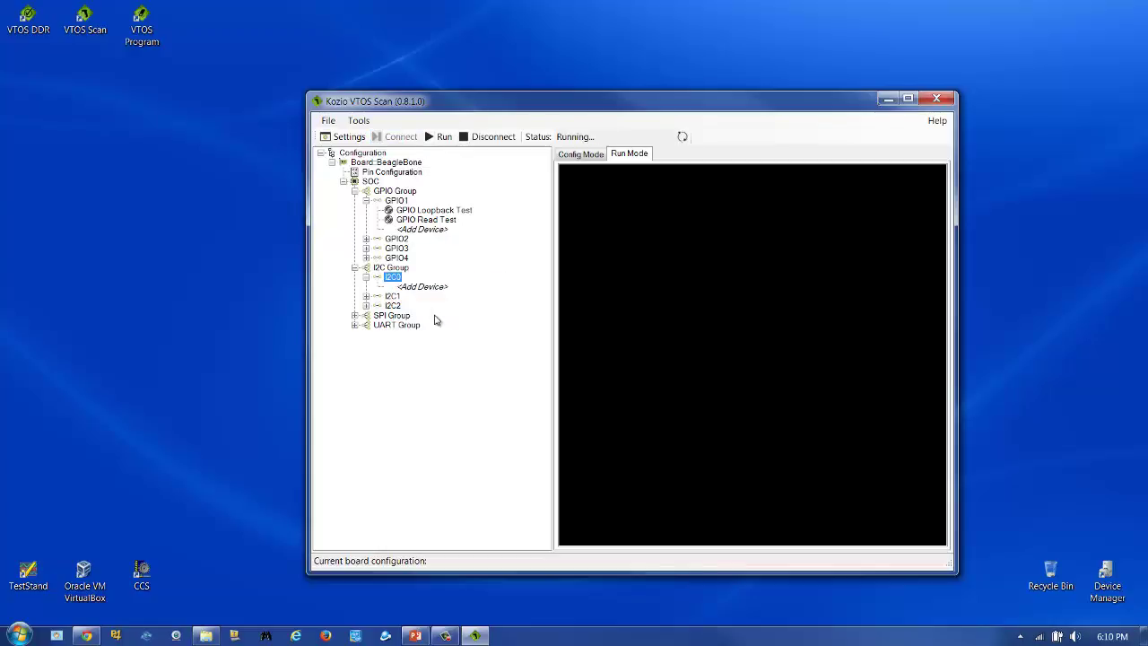
right_click(399, 283)
click(429, 329)
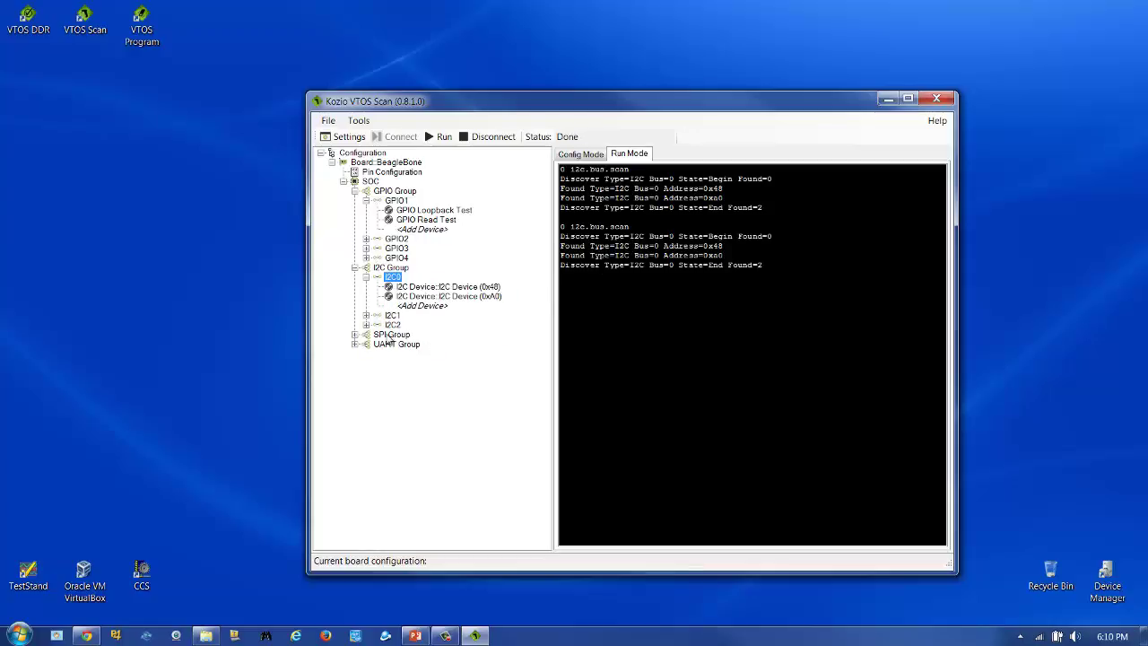
right_click(392, 325)
click(411, 375)
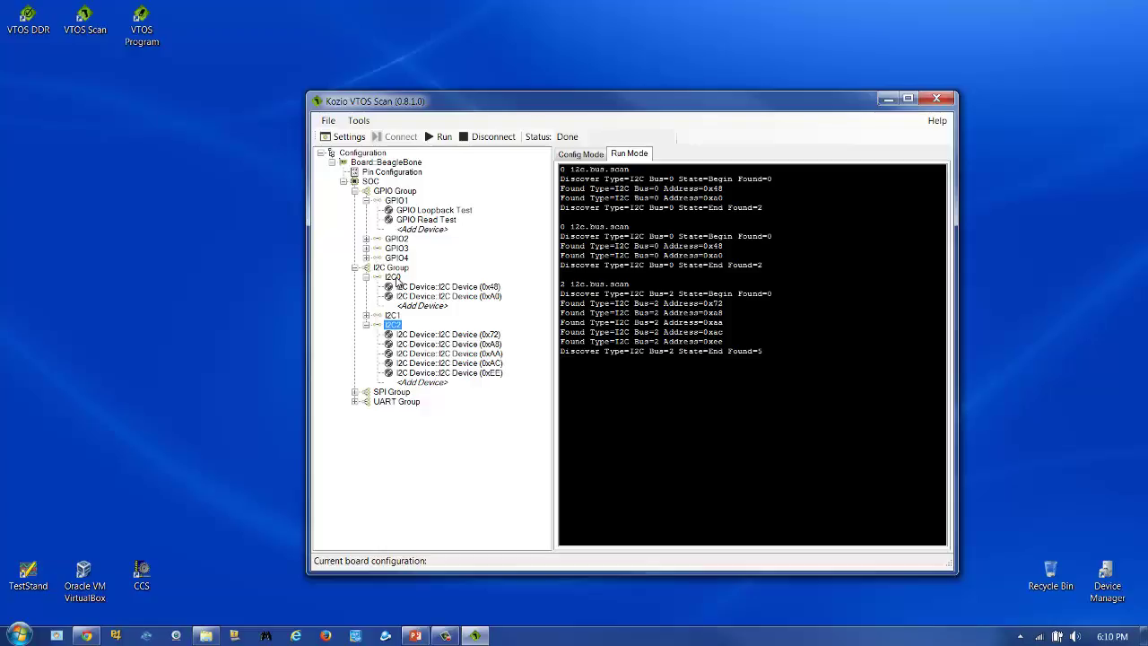
Step: Run the device tests of the I2C0 bus on the connected board
click(393, 277)
right_click(398, 279)
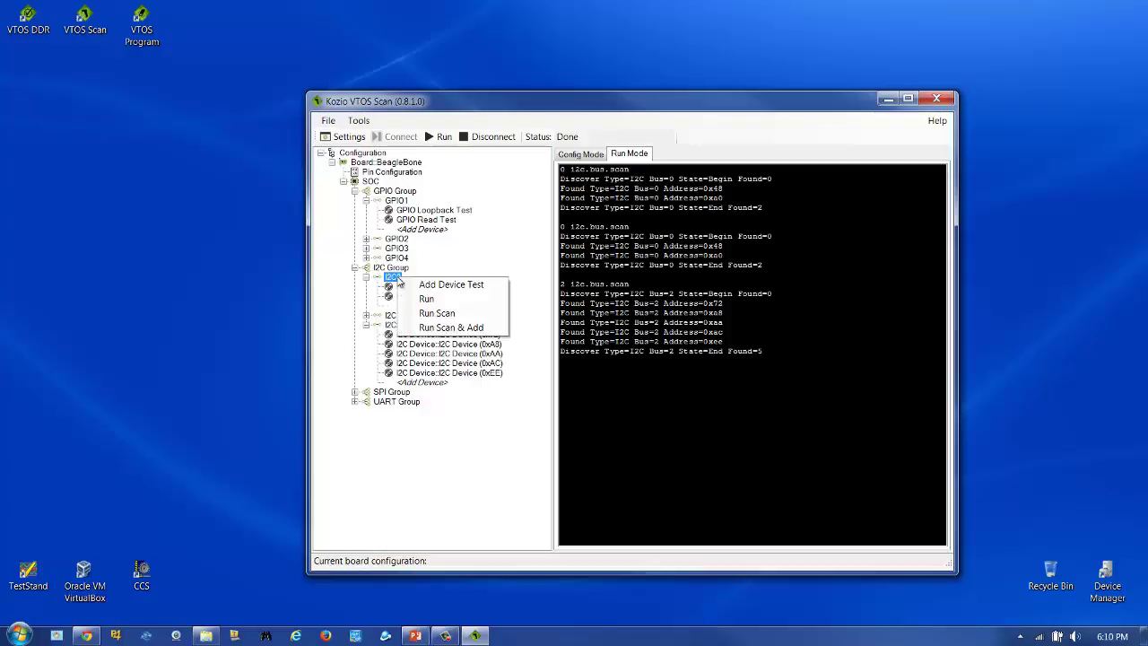
click(427, 299)
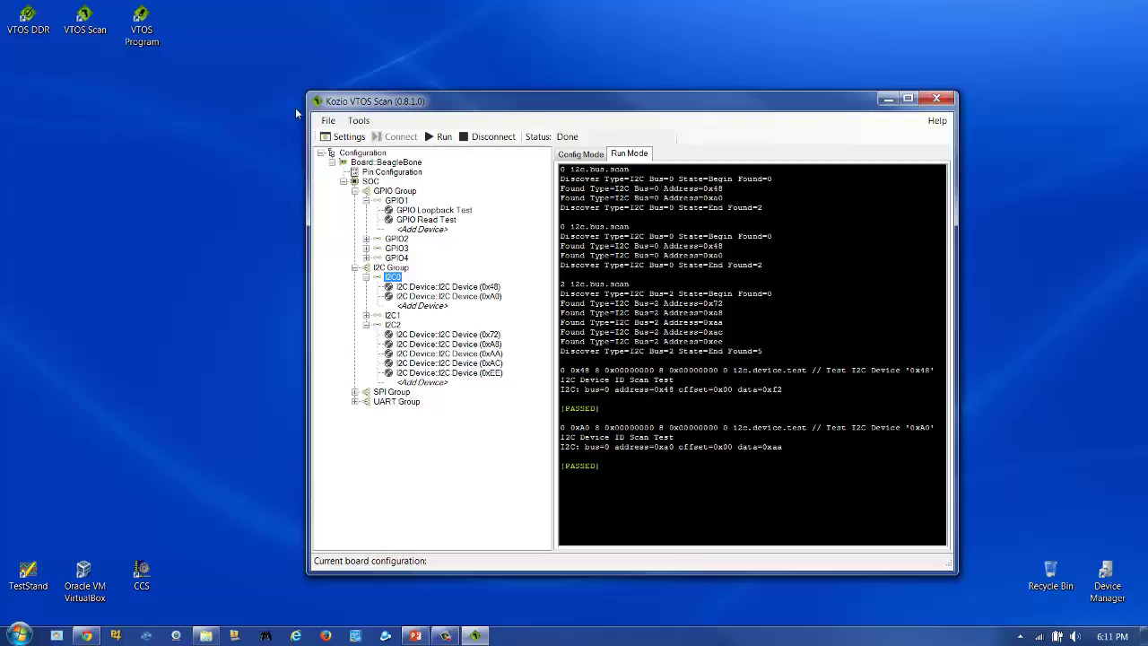
click(328, 120)
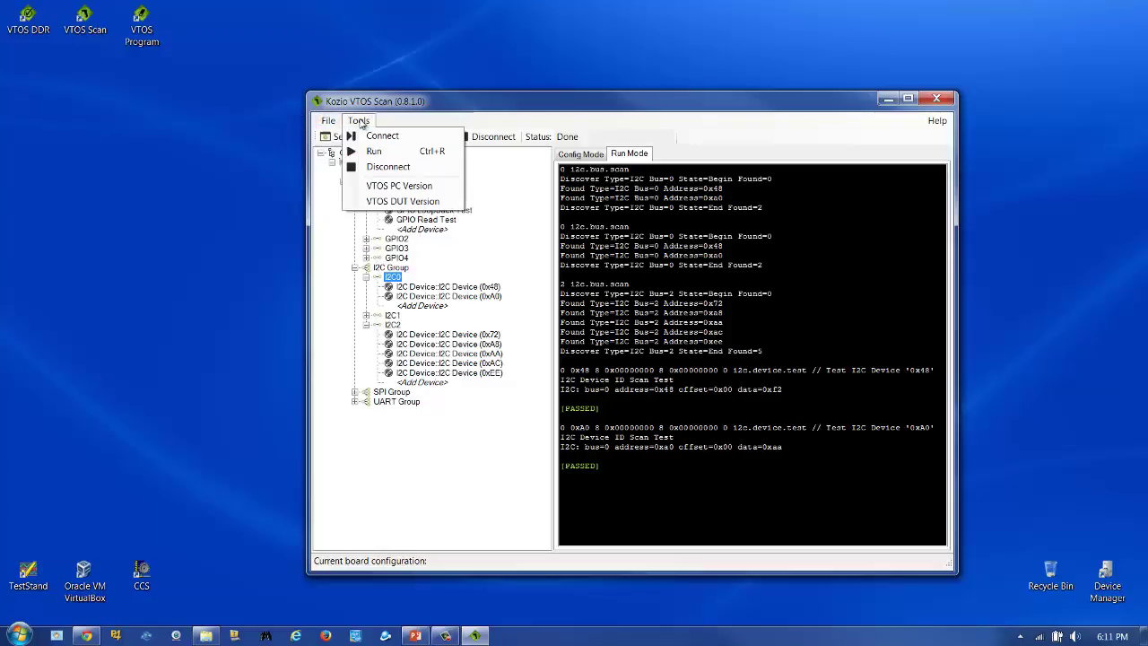
click(369, 104)
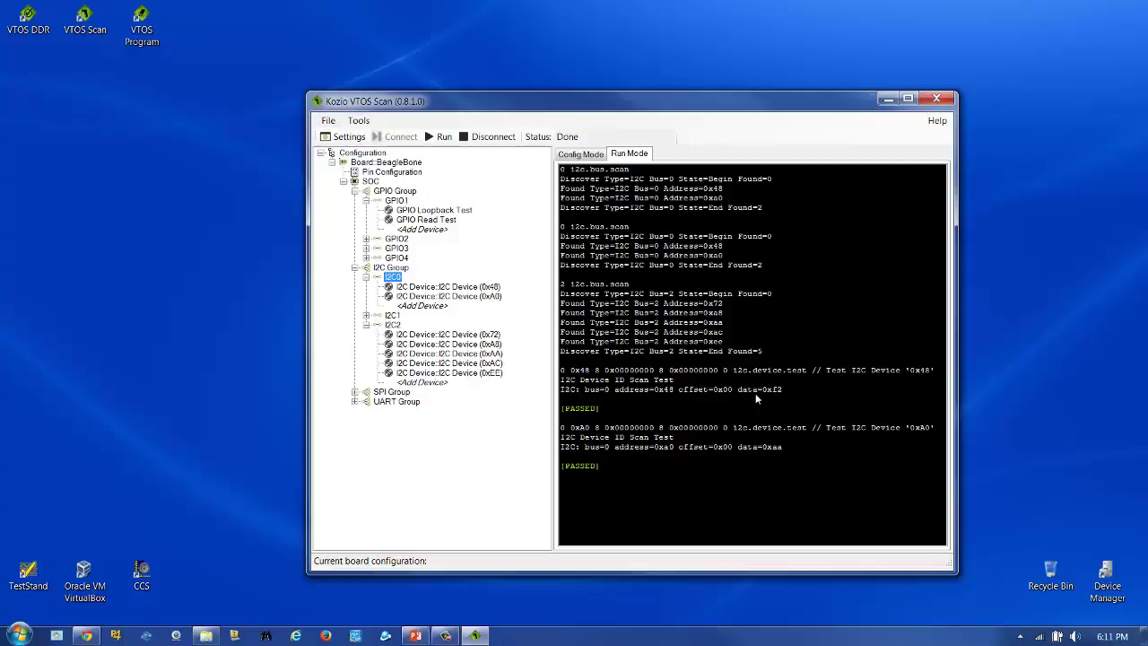
Step: Expand the UART Group, SPI Group and SPI0, and examine which tests can be added to SPI0 and UART0
click(358, 402)
click(355, 392)
click(366, 401)
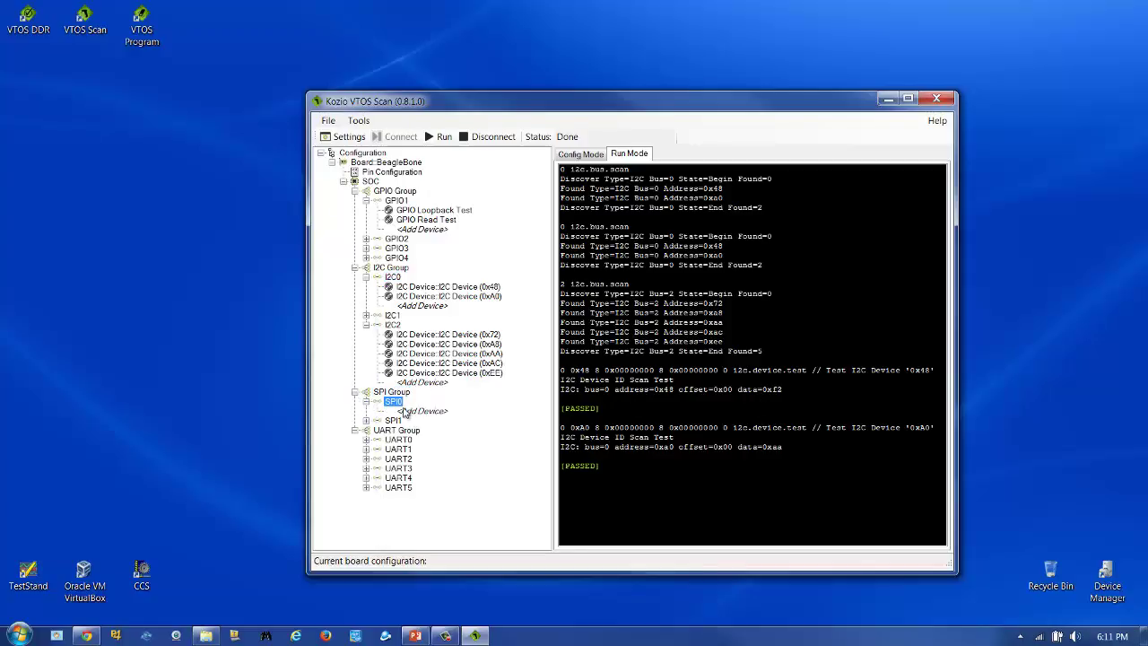
right_click(397, 401)
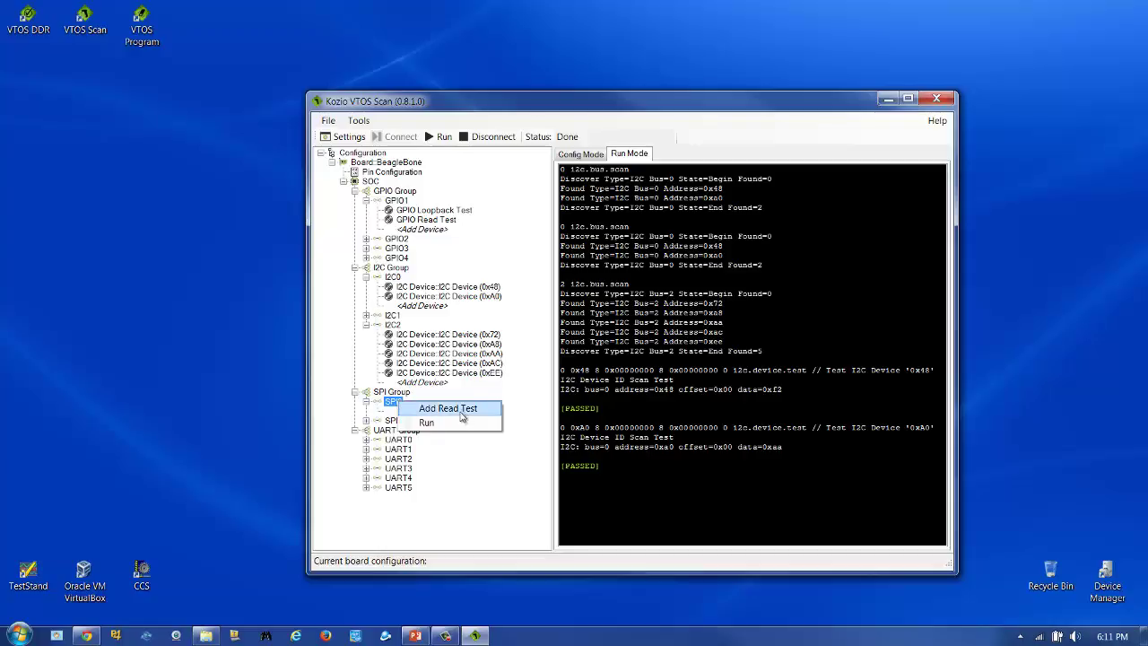
click(400, 440)
right_click(409, 439)
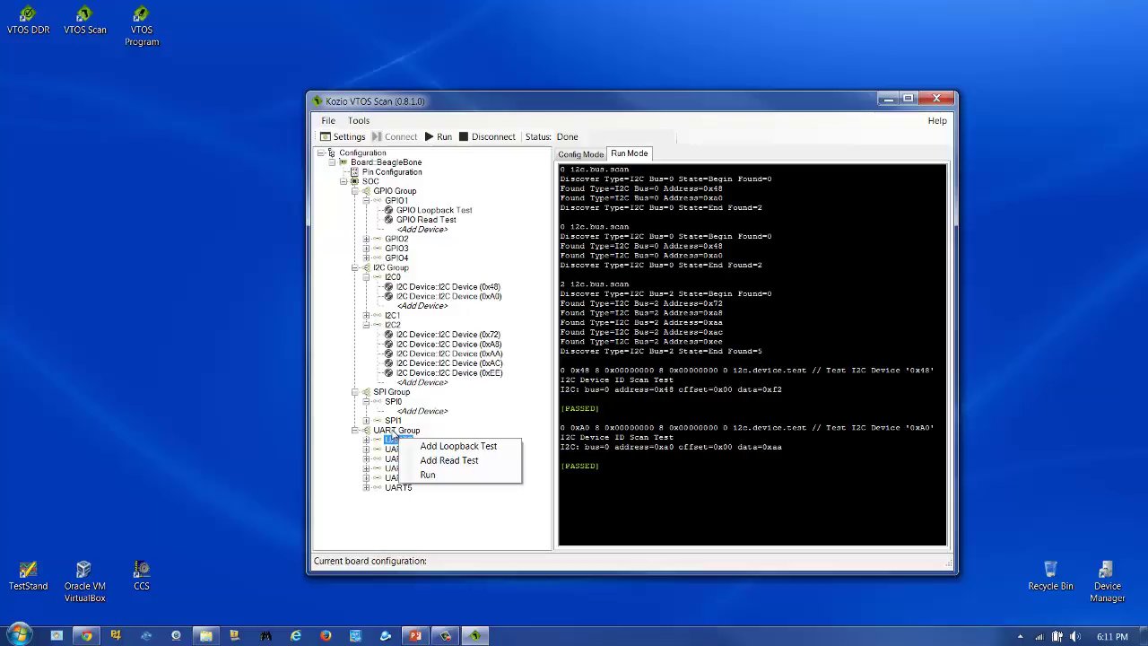
drag(424, 102, 351, 64)
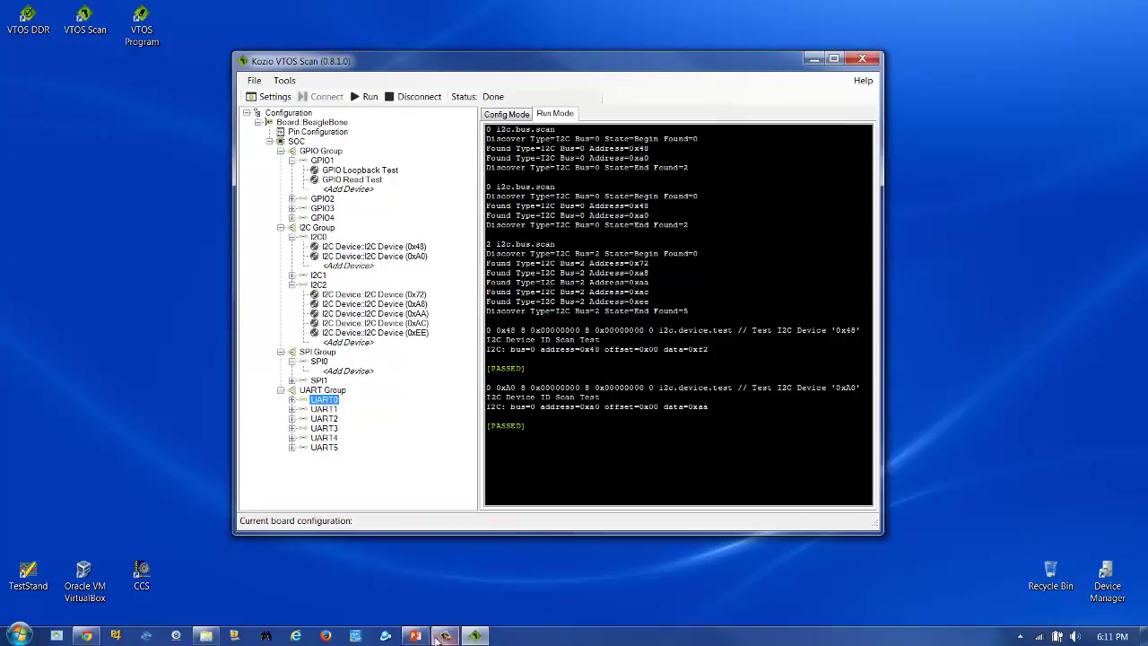
Step: Switch to the Quick Introduction to VTOS Scan.pptx presentation in PowerPoint, and show slide 6 followed by slide 7
click(423, 544)
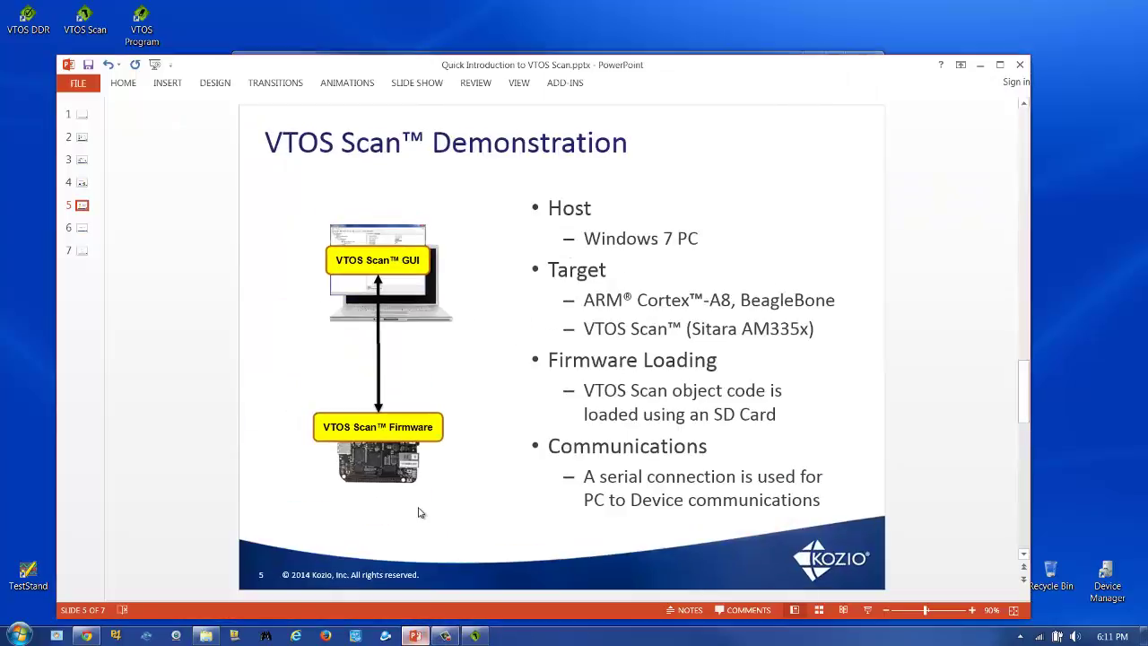
click(84, 230)
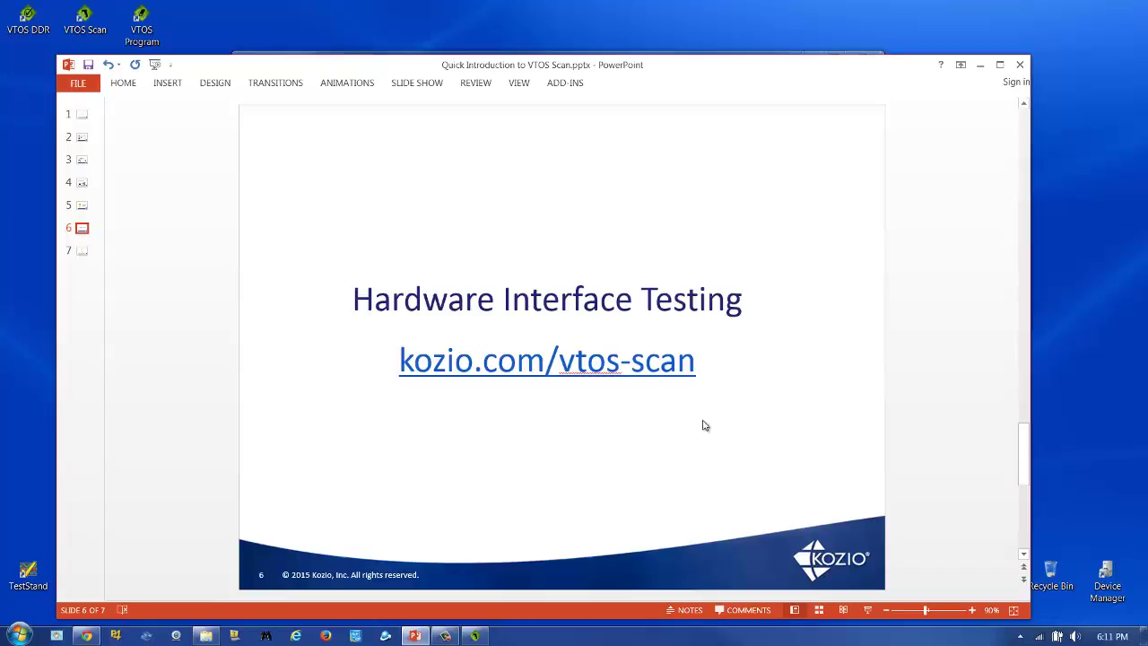
click(82, 251)
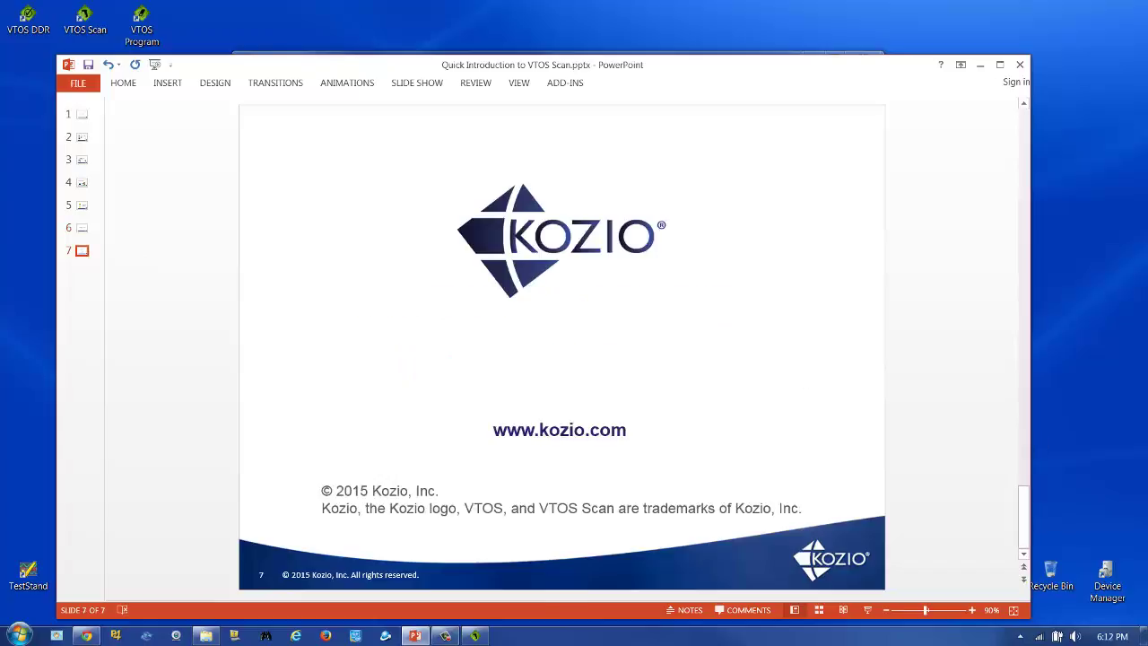